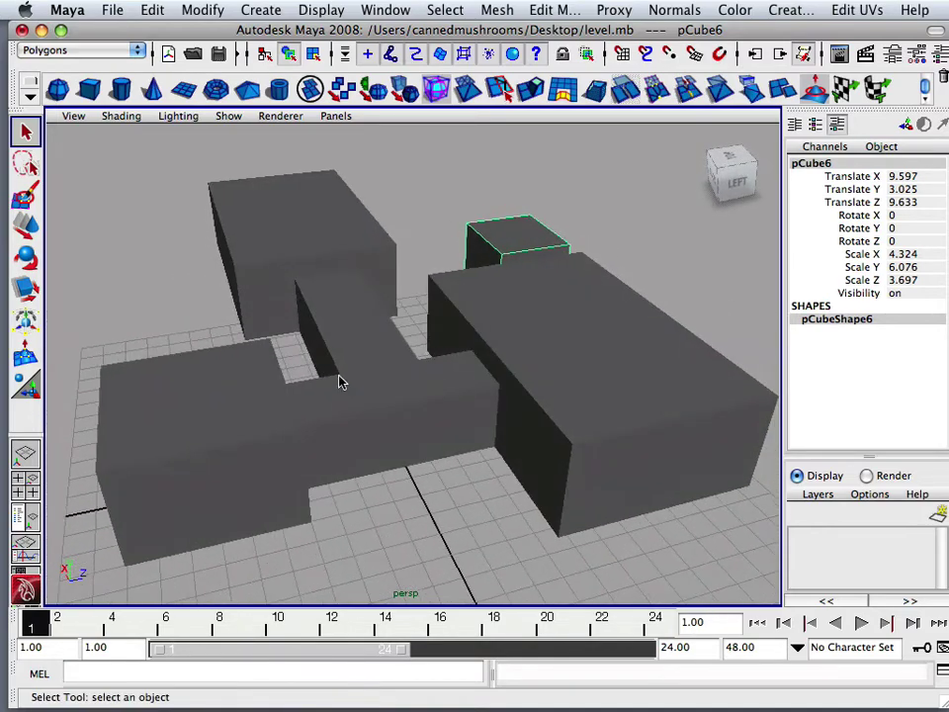
Step: Insert a horizontal edge loop around the leftmost cubic room, level with the top of the adjoining corridor block
click(344, 383)
alt+drag(300, 424, 228, 434)
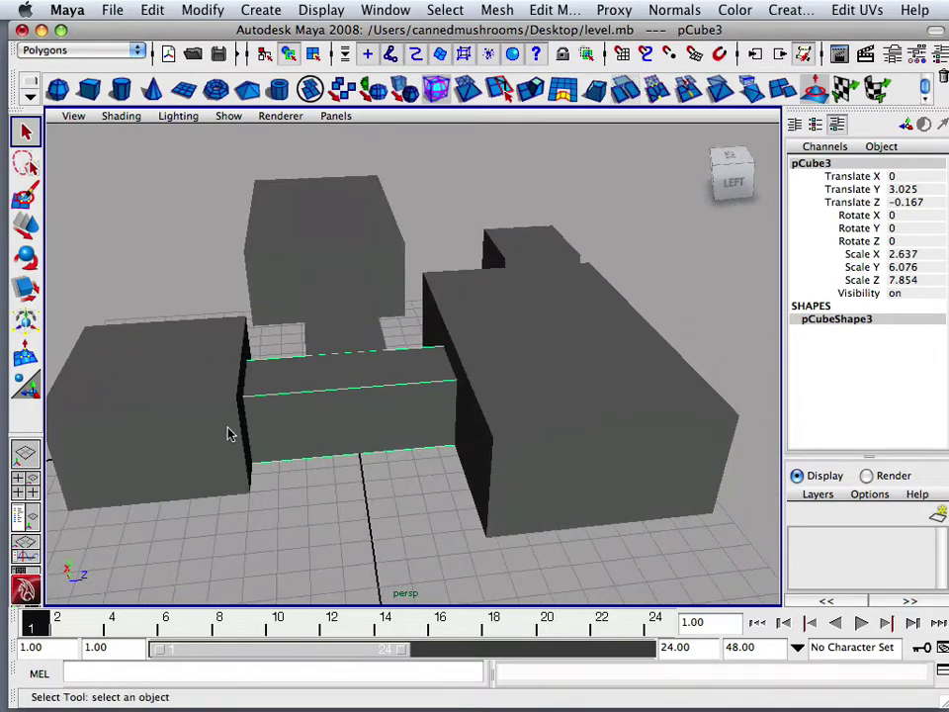
alt+right_drag(229, 433, 413, 434)
alt+drag(413, 434, 330, 446)
scroll(326, 459, up, 4)
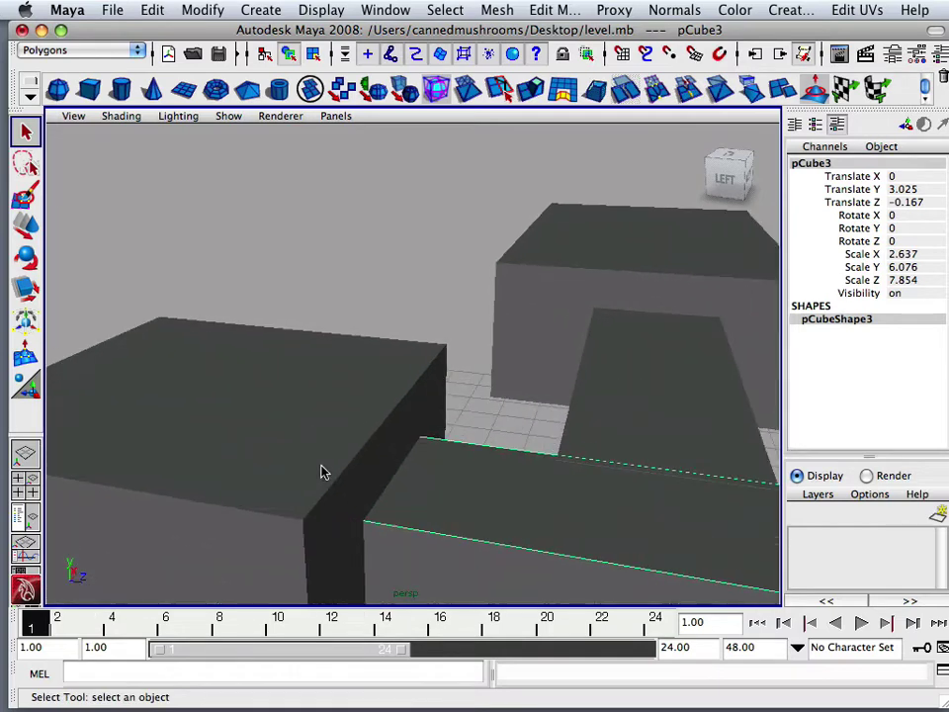
alt+middle_drag(322, 469, 341, 411)
scroll(339, 419, down, 1)
click(341, 430)
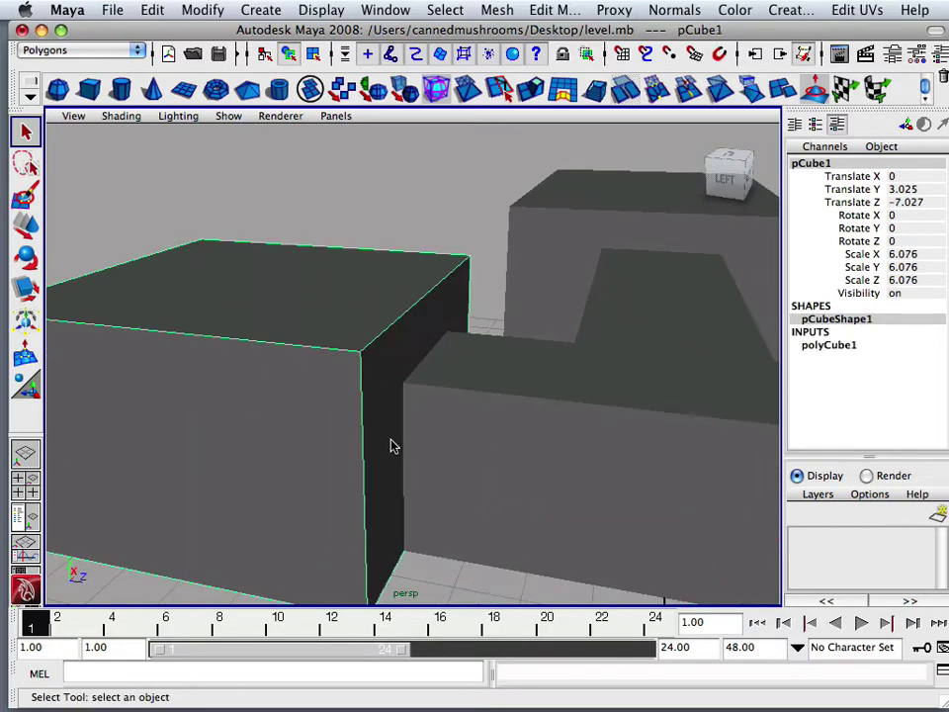
alt+drag(392, 446, 409, 409)
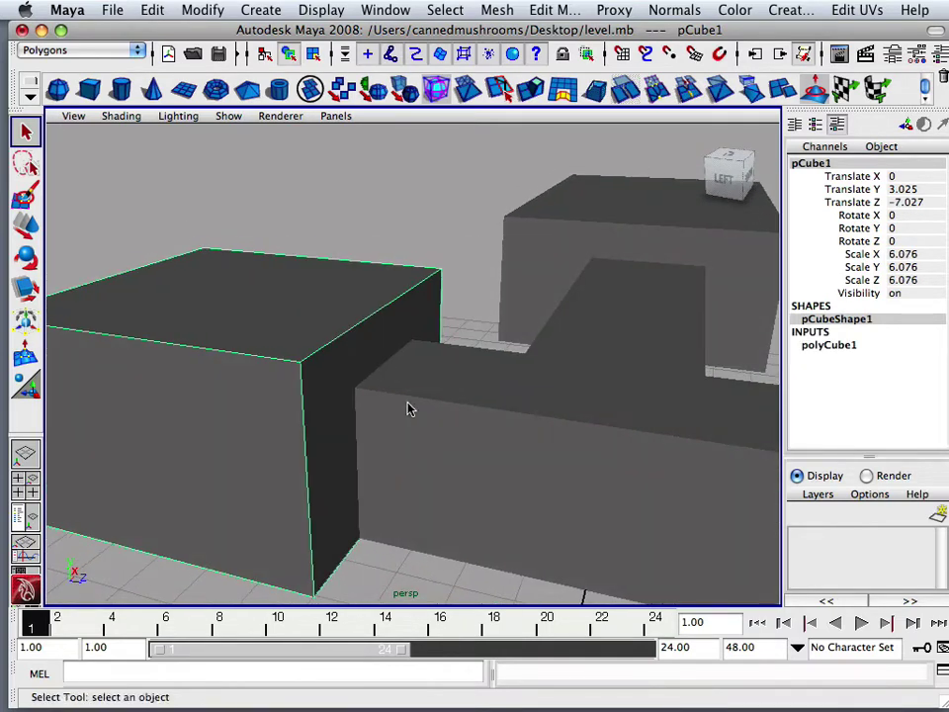
click(494, 12)
mouse_move(532, 17)
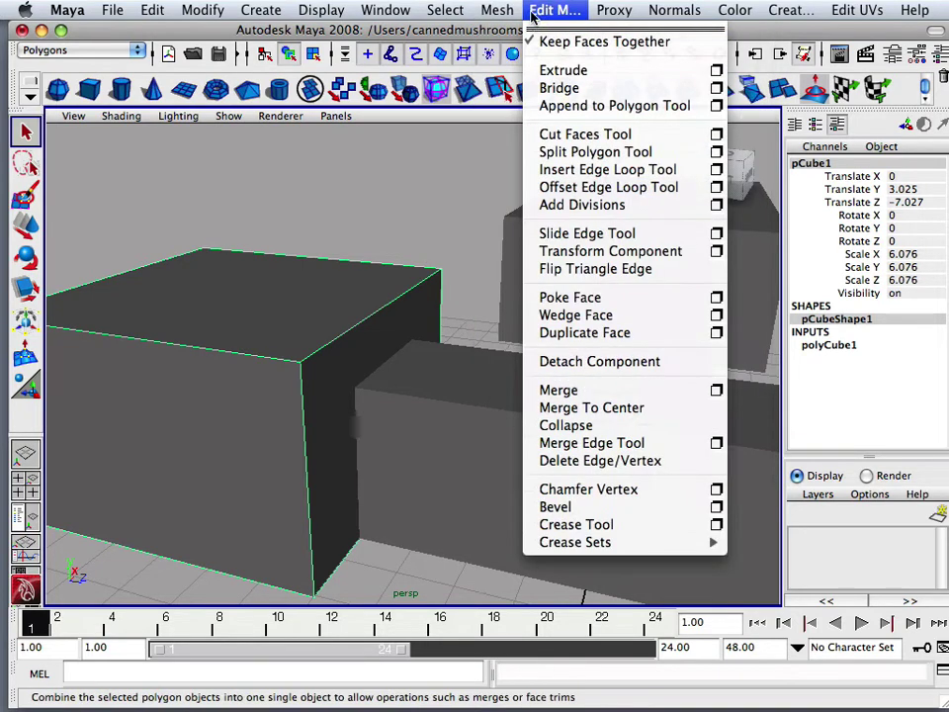
click(599, 169)
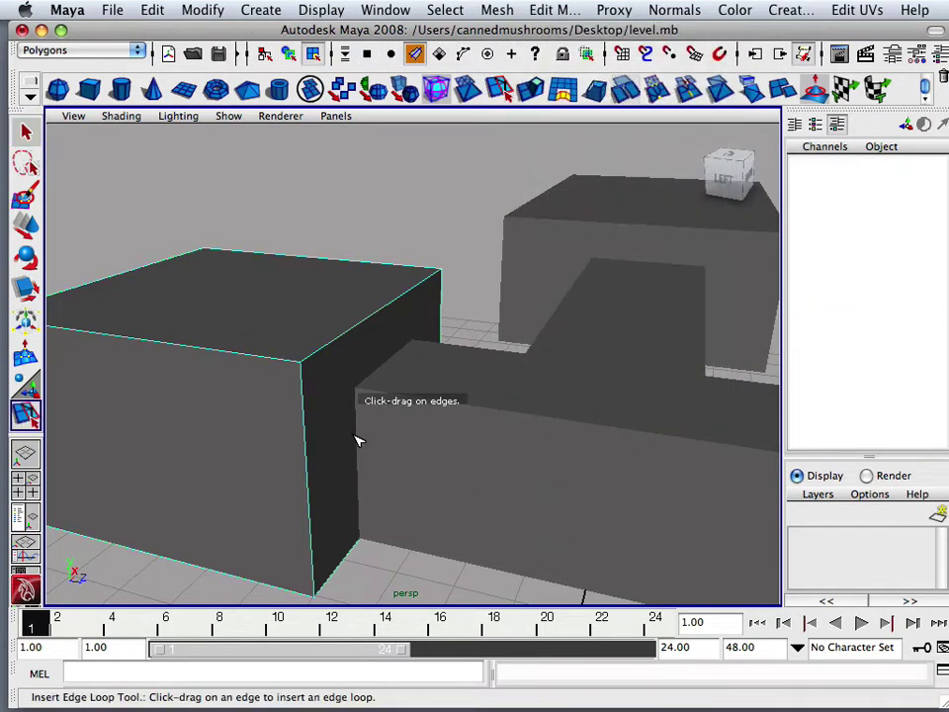
click(304, 435)
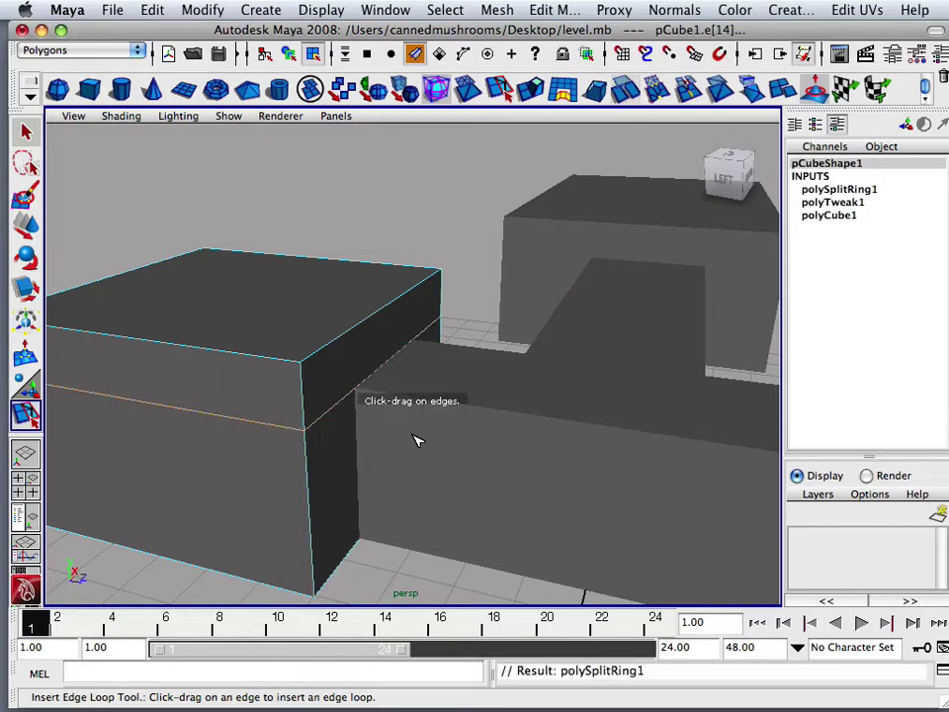
Step: Insert two vertical edge loops on the cubic room, aligned with both sides of the adjoining corridor block
alt+drag(417, 441, 326, 441)
alt+right_drag(326, 441, 519, 445)
alt+drag(519, 445, 438, 456)
alt+right_drag(437, 456, 576, 485)
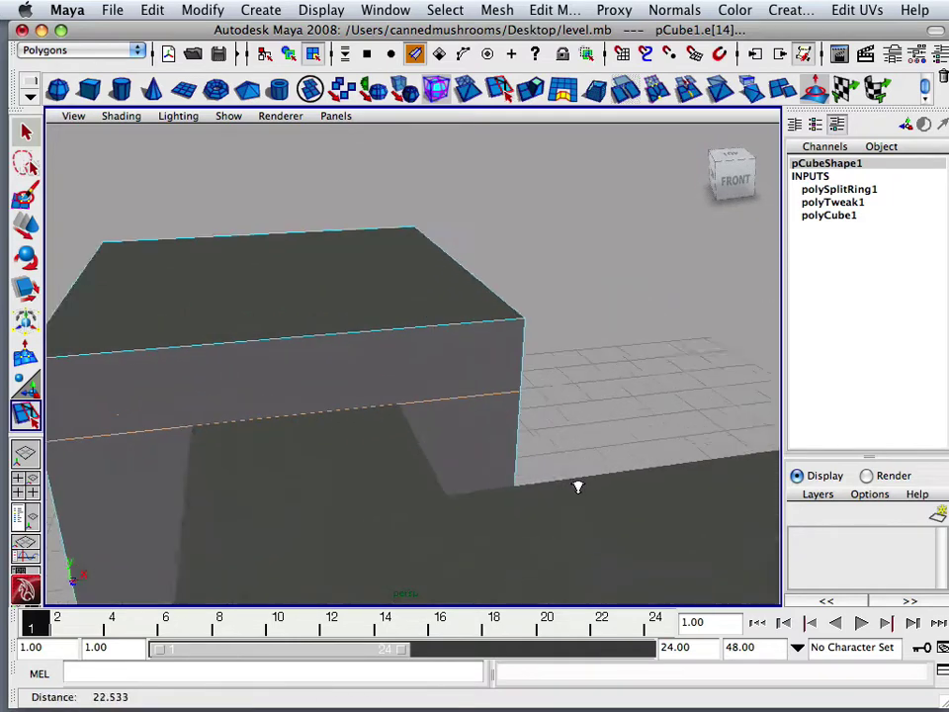
alt+middle_drag(576, 485, 521, 449)
alt+right_drag(520, 448, 451, 439)
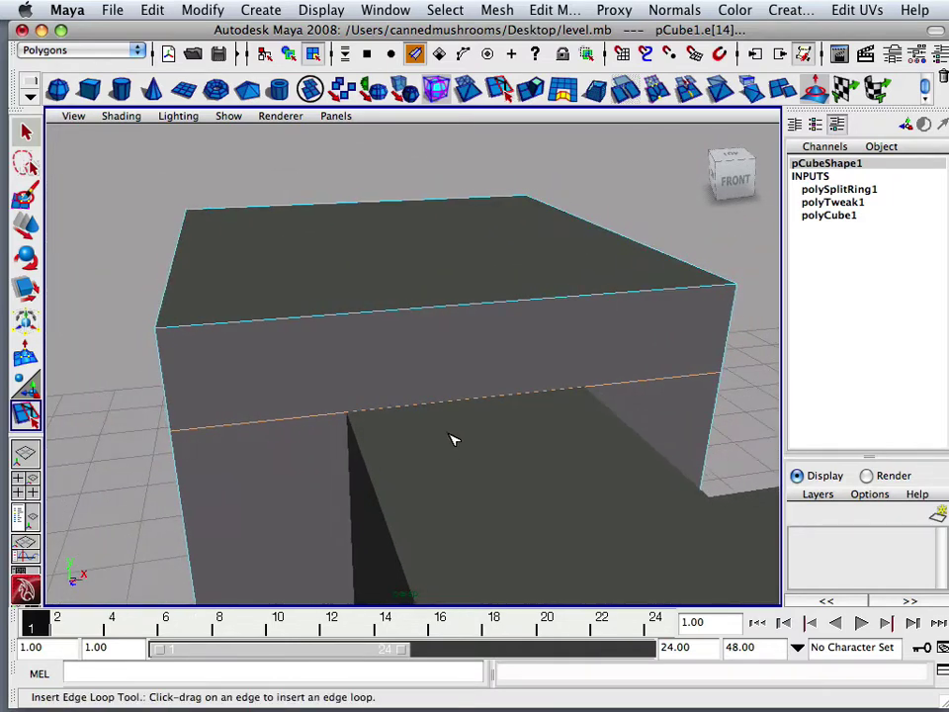
click(345, 320)
alt+drag(354, 318, 393, 337)
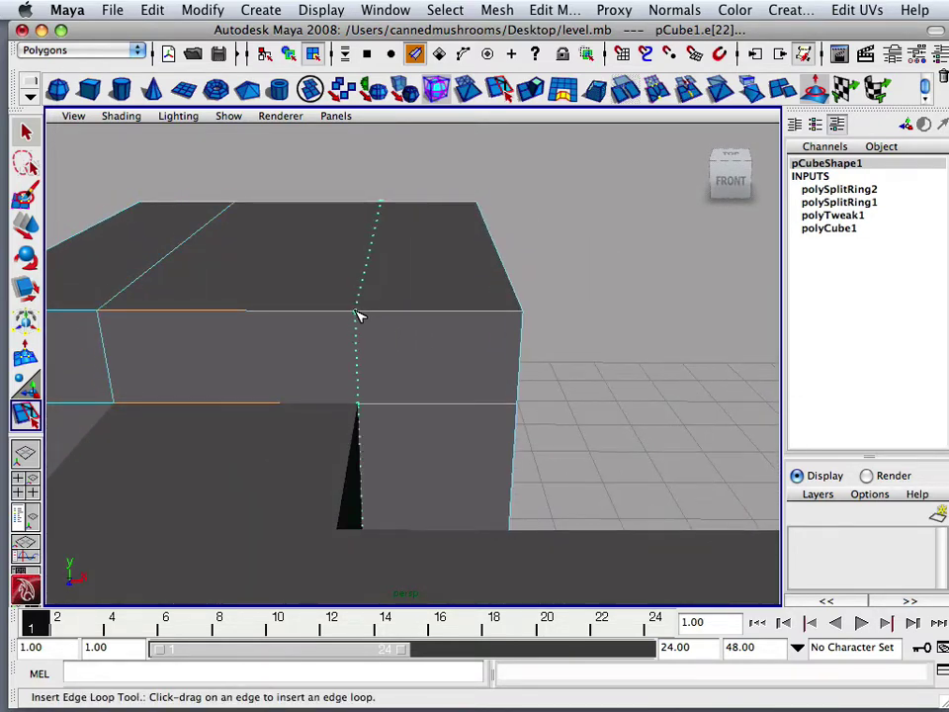
click(357, 314)
Step: Return to object selection and delete the corridor block between the cubic room and the large room
alt+right_drag(469, 350, 292, 339)
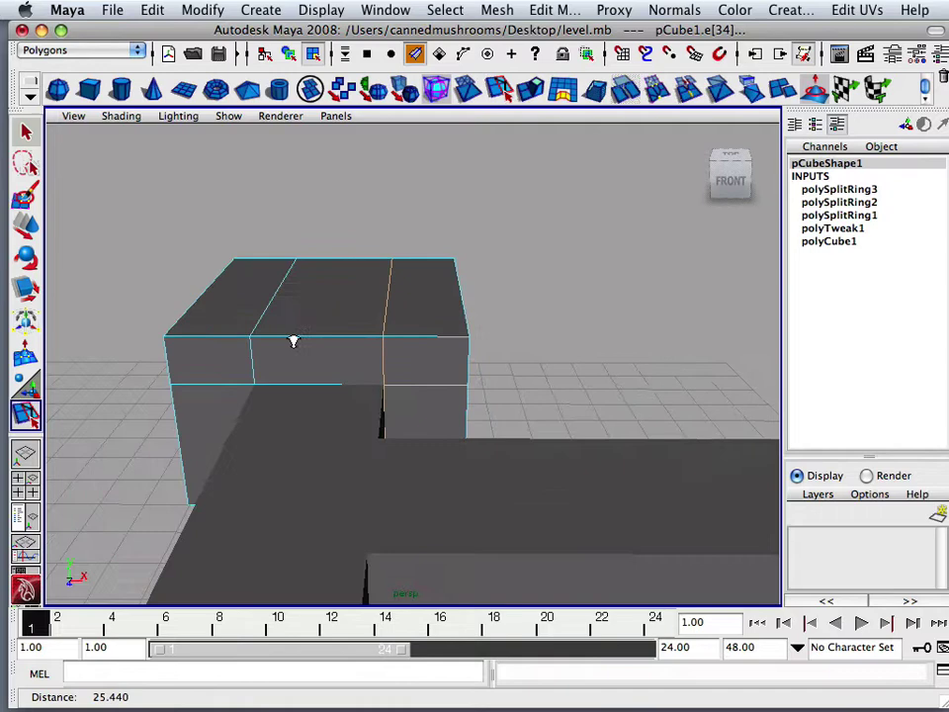
alt+drag(293, 339, 460, 352)
alt+right_drag(461, 352, 256, 345)
alt+drag(256, 345, 374, 341)
alt+right_drag(375, 340, 409, 351)
alt+middle_drag(409, 351, 347, 347)
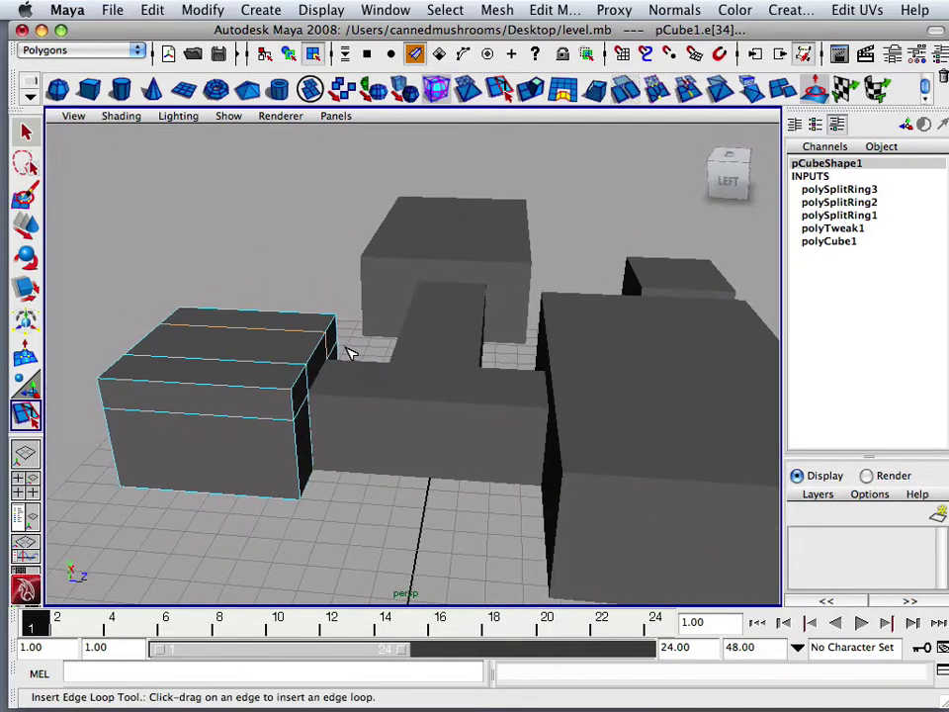
click(25, 226)
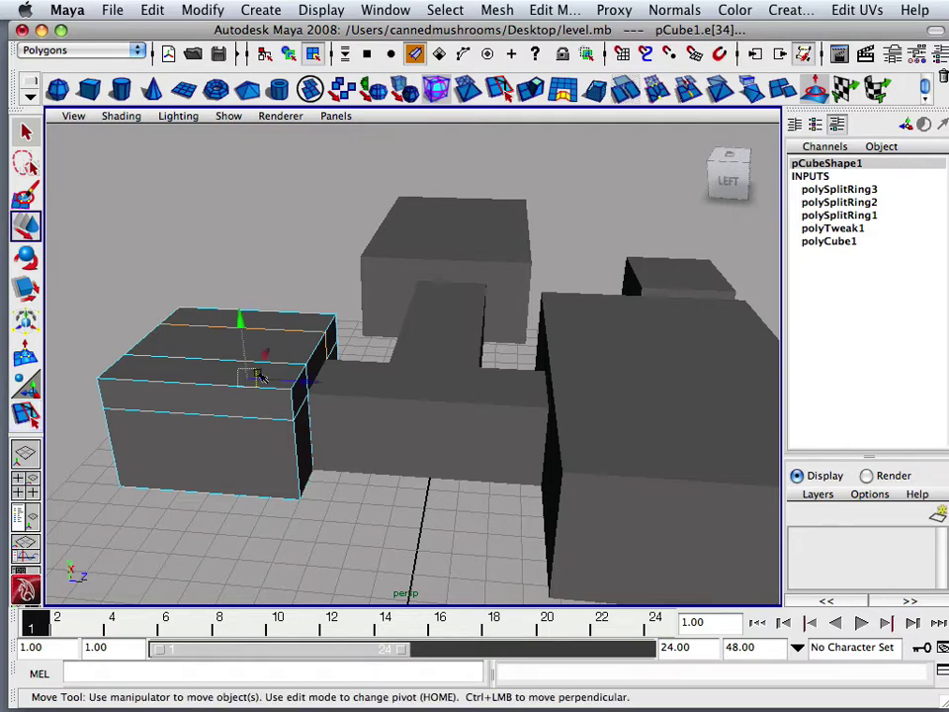
click(405, 419)
right_drag(413, 420, 487, 333)
click(458, 417)
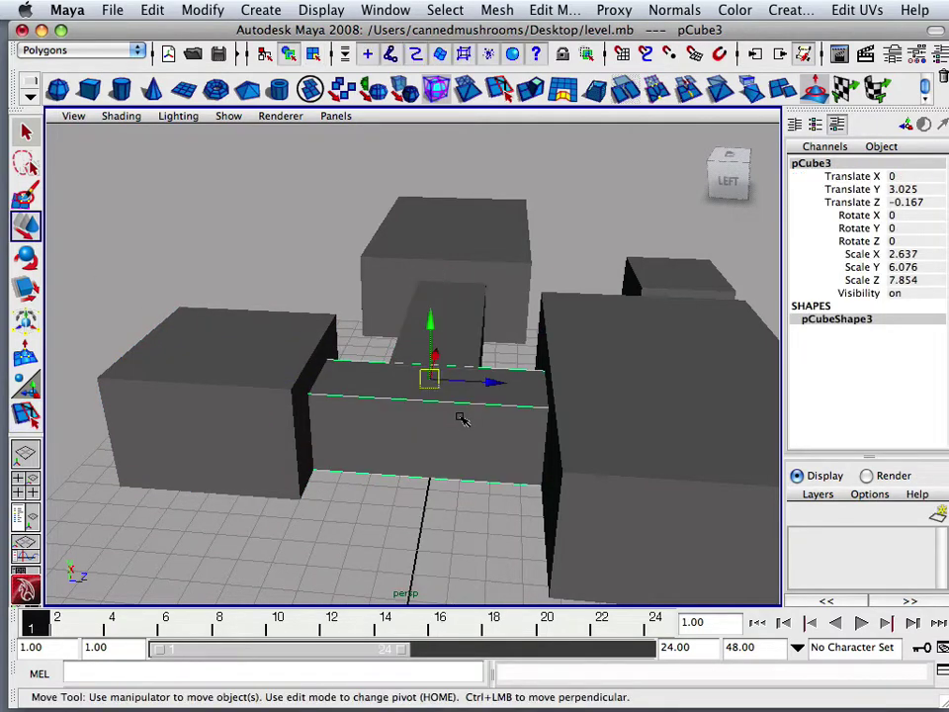
key(Delete)
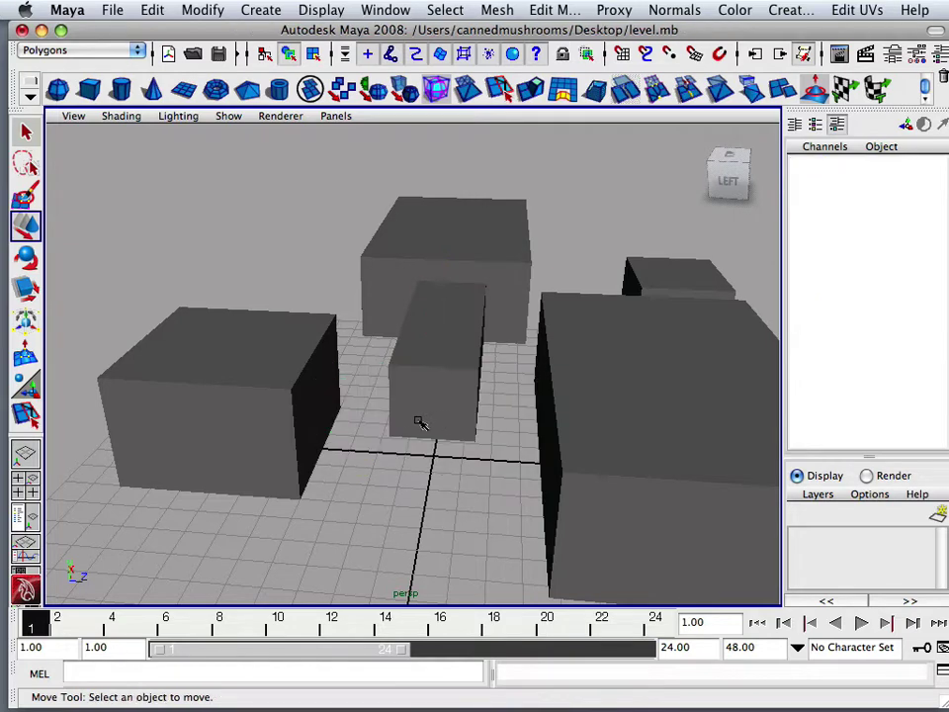
Step: Extrude the cubic room's doorway-sized face about 2.4 units toward the large room
click(316, 430)
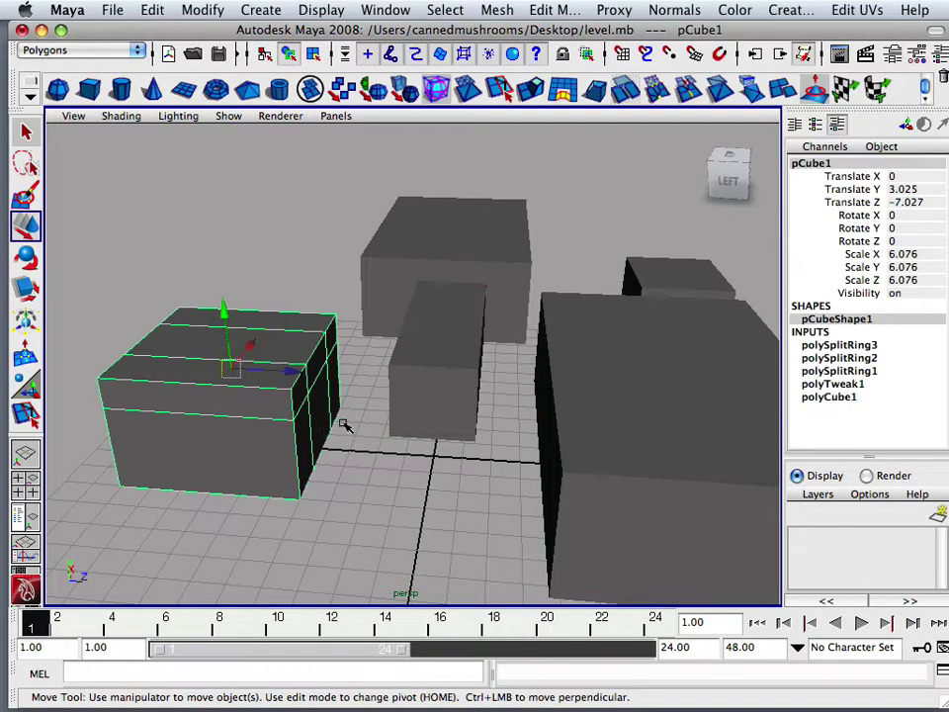
alt+drag(345, 424, 322, 430)
right_drag(297, 423, 299, 408)
click(286, 413)
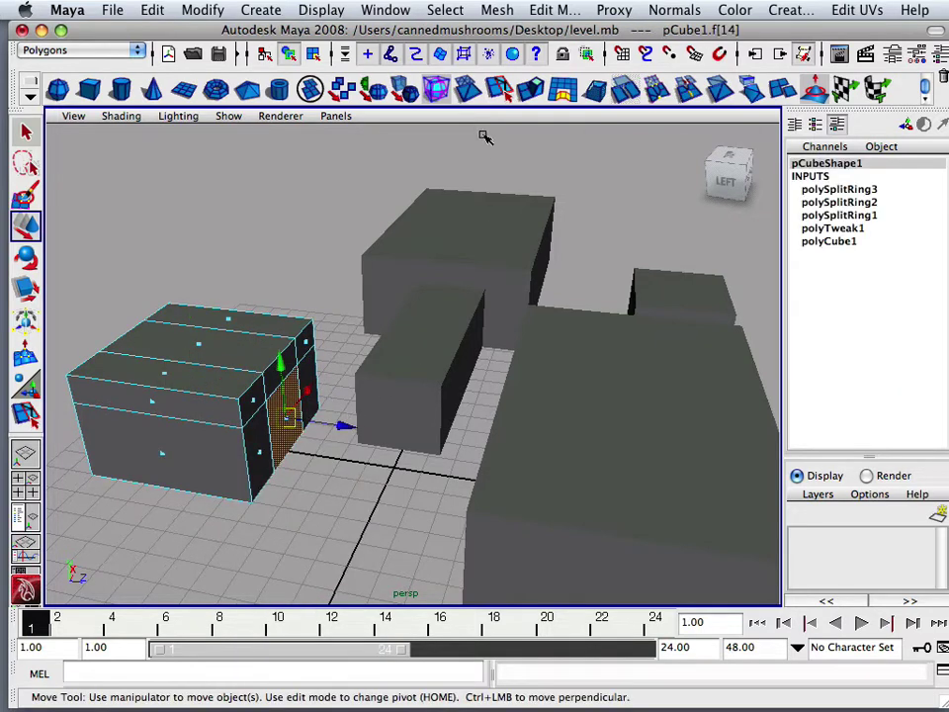
click(530, 91)
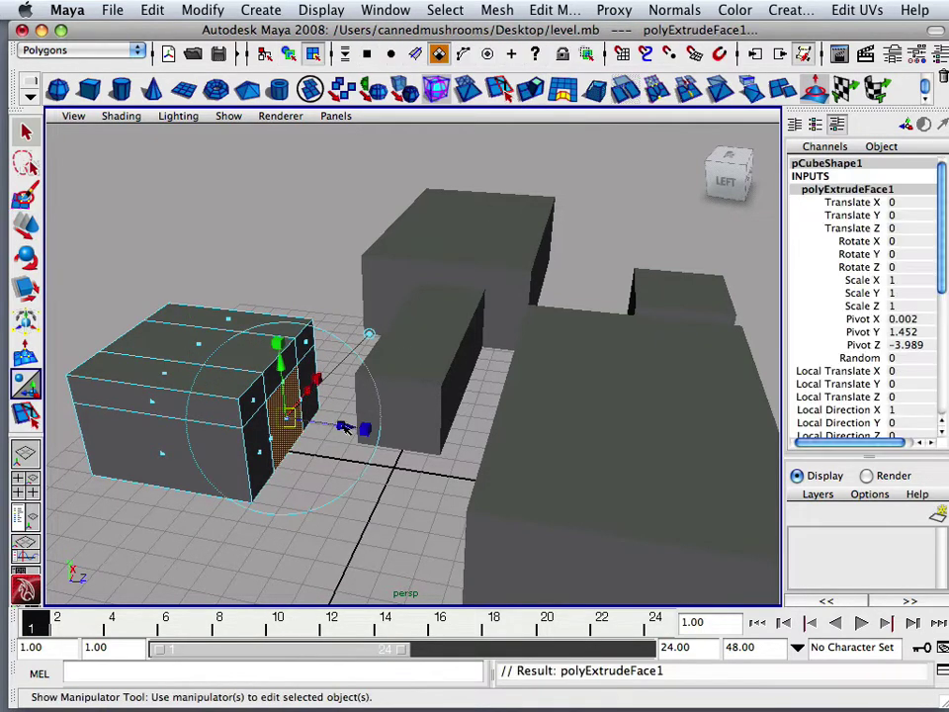
drag(344, 427, 390, 443)
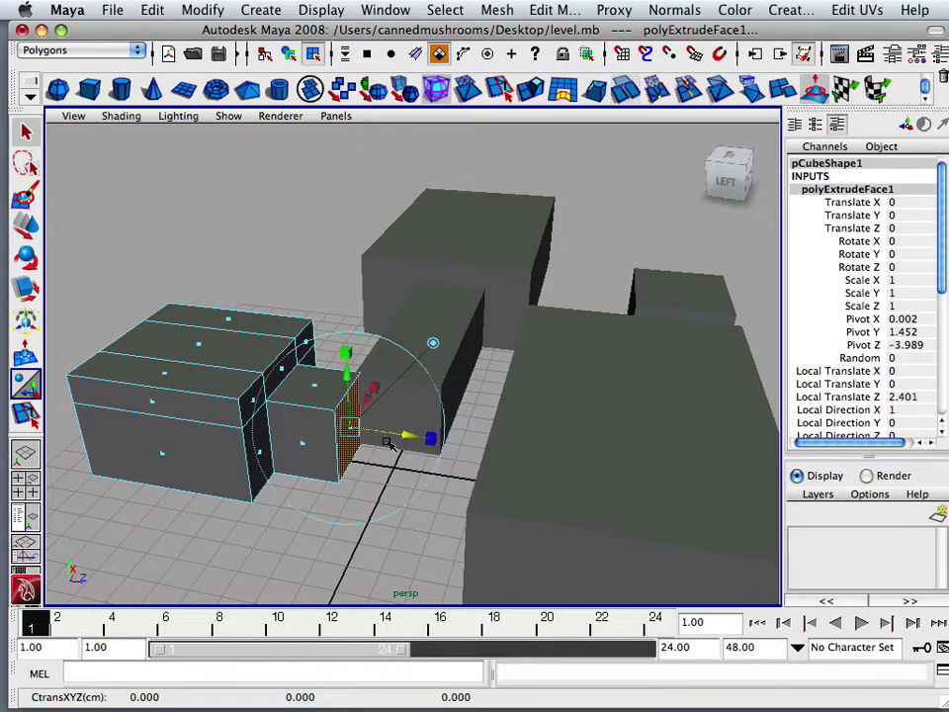
Step: In the top view, align the extruded end with the side corridor's near edge and extrude a second section about 3.14 units to its far edge
key(space)
key(space)
alt+middle_drag(223, 281, 307, 539)
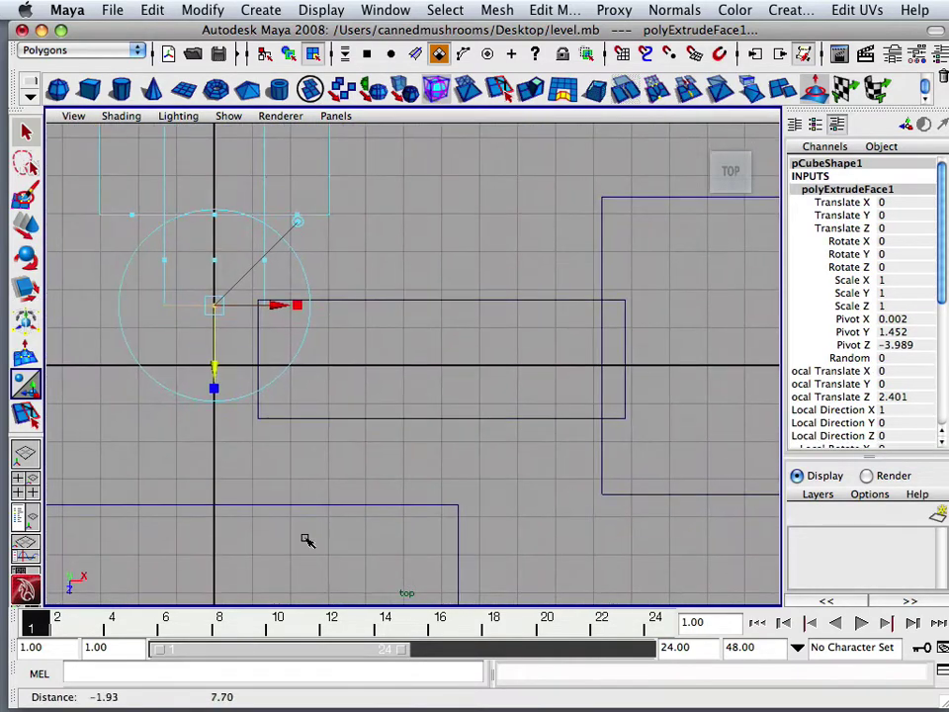
alt+middle_drag(283, 382, 399, 433)
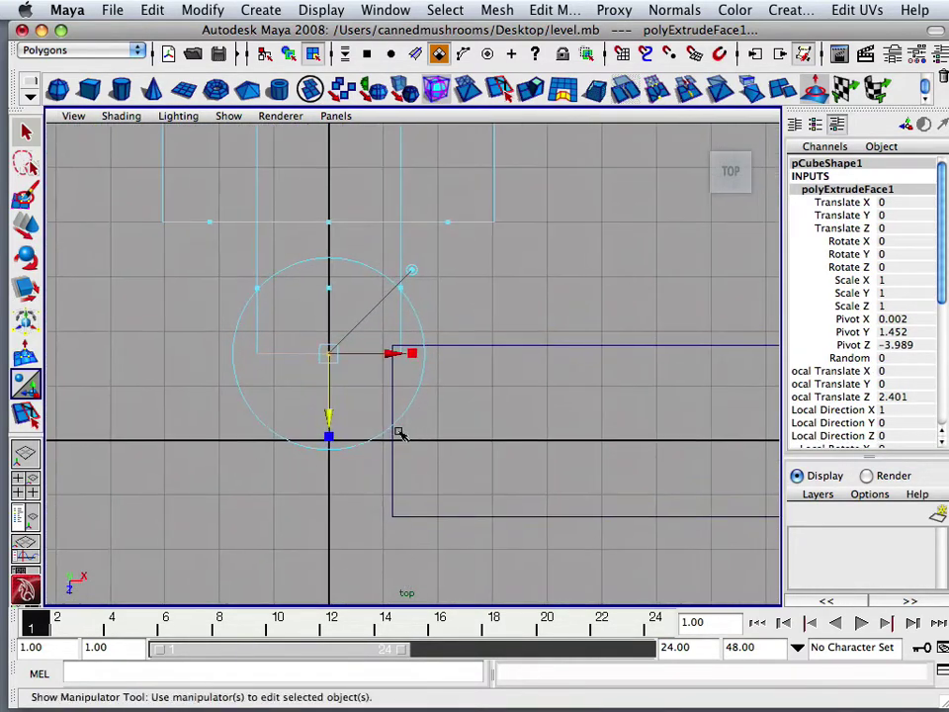
drag(334, 435, 328, 572)
click(531, 91)
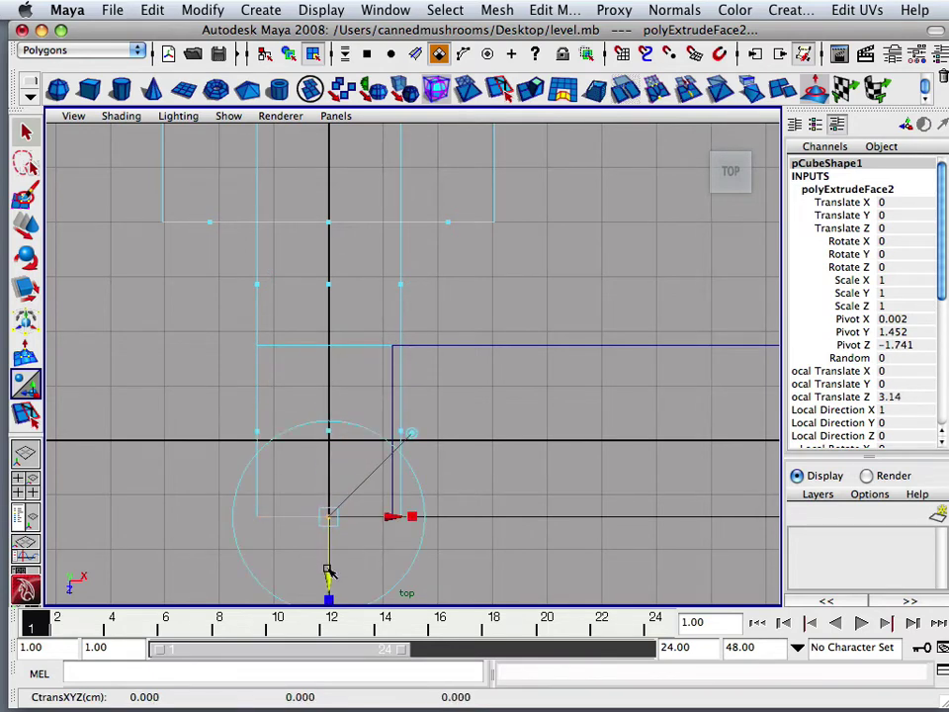
Step: Extrude a third corridor section 2.297 units so its end meets the large room's wall
key(space)
key(space)
alt+drag(298, 403, 365, 422)
alt+middle_drag(366, 422, 269, 442)
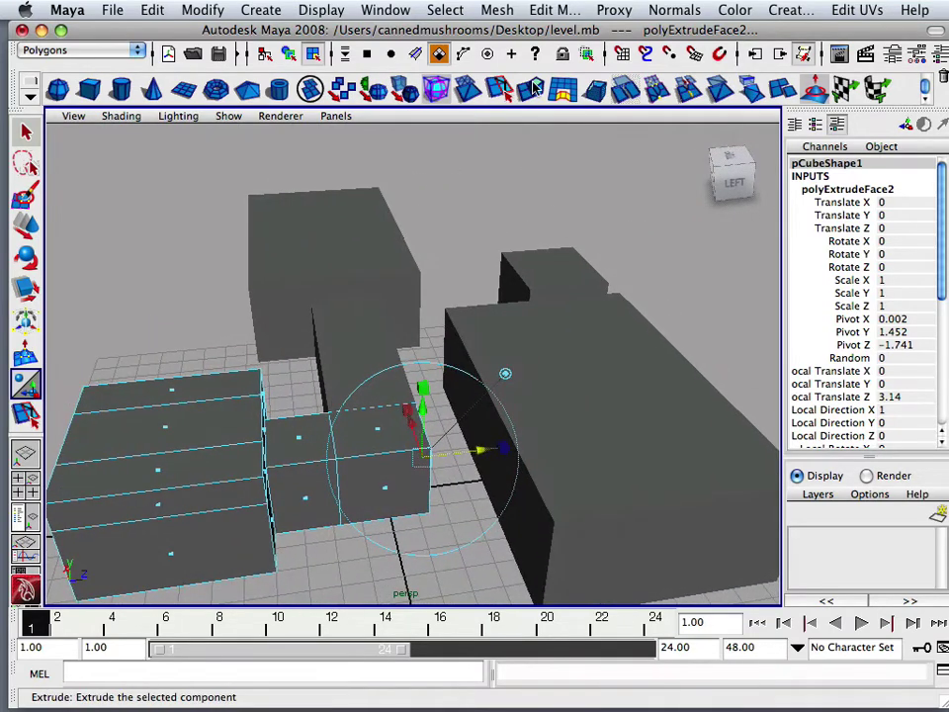
click(405, 89)
drag(482, 451, 546, 445)
key(space)
key(space)
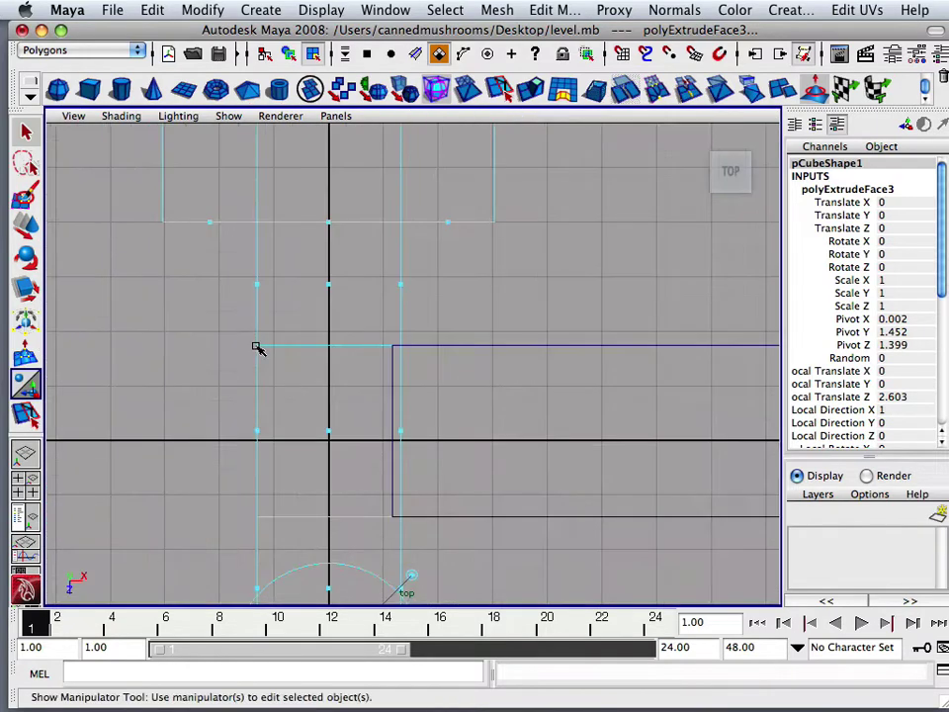
alt+middle_drag(256, 345, 385, 184)
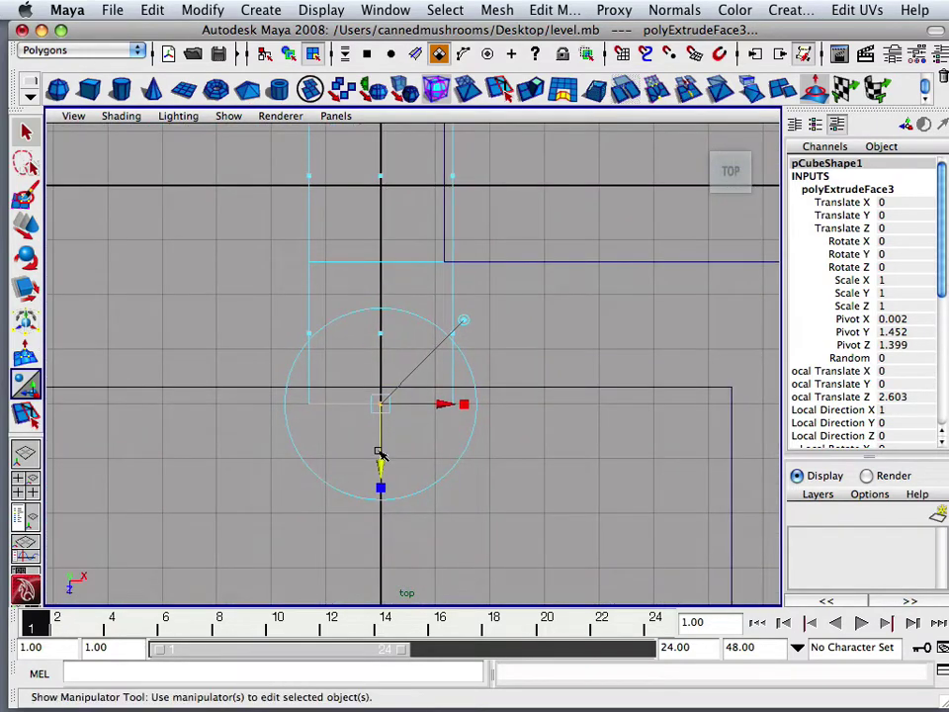
drag(380, 463, 381, 447)
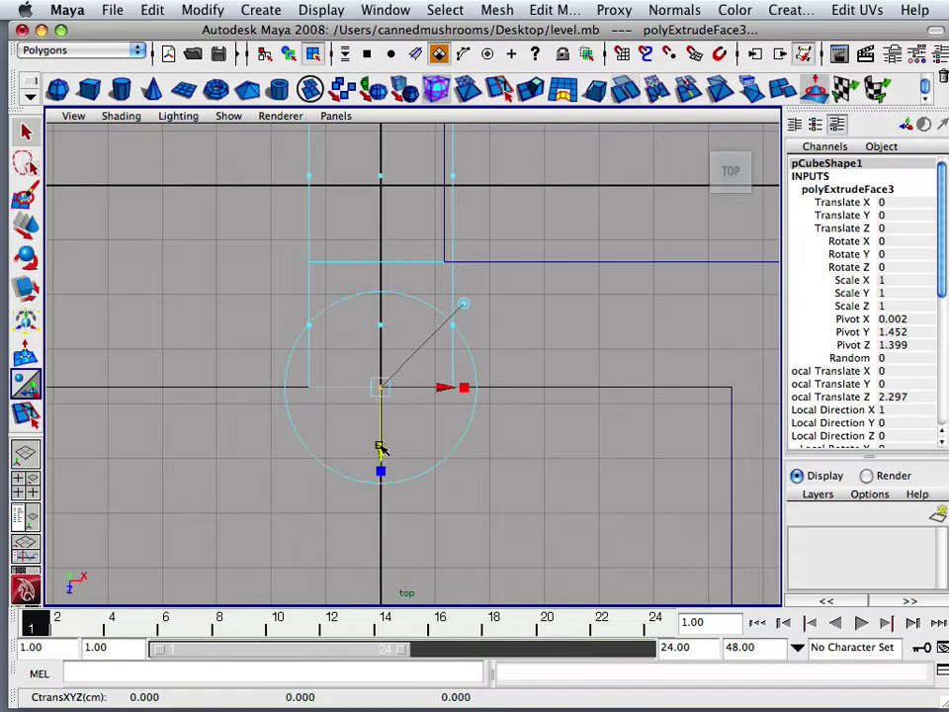
Step: Insert two edge loops on the large room in the top view, aligned with both sides of the extruded corridor
click(569, 373)
click(538, 389)
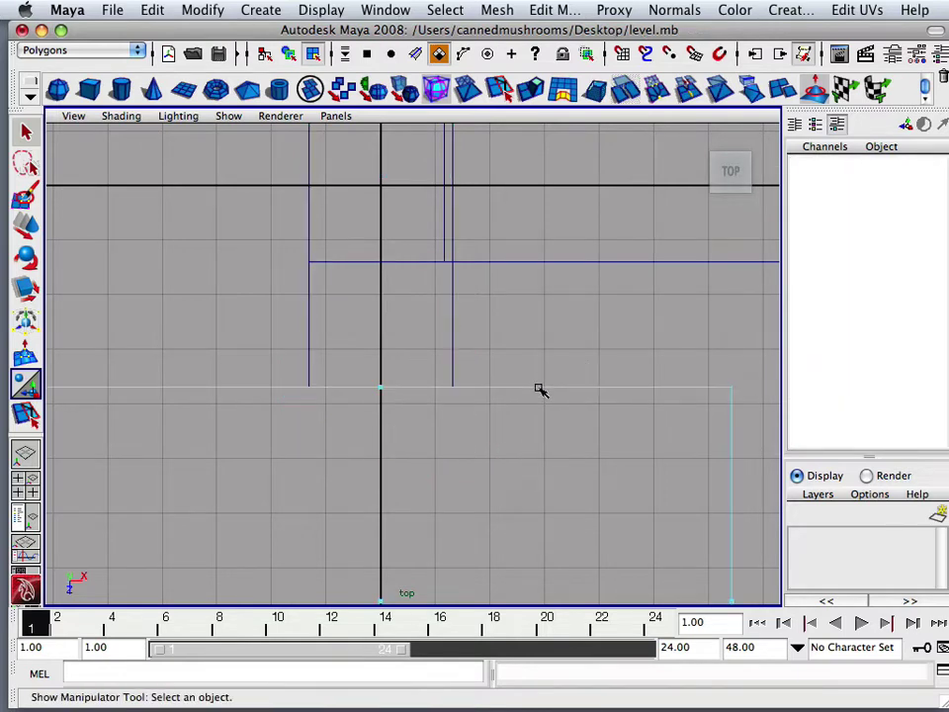
click(538, 9)
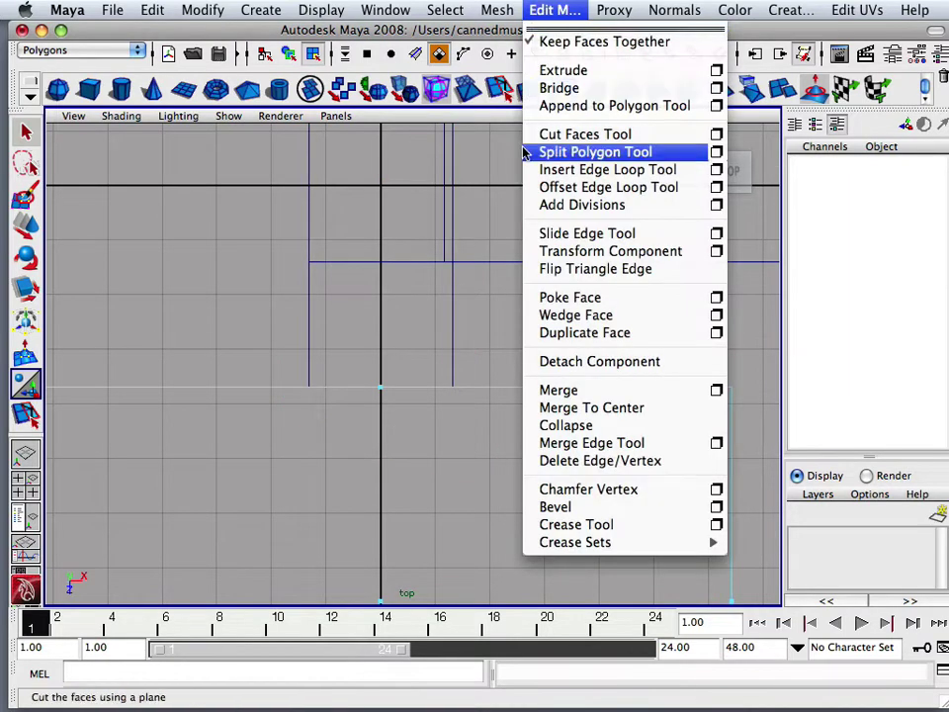
click(593, 170)
alt+middle_drag(468, 367, 383, 261)
scroll(391, 262, up, 2)
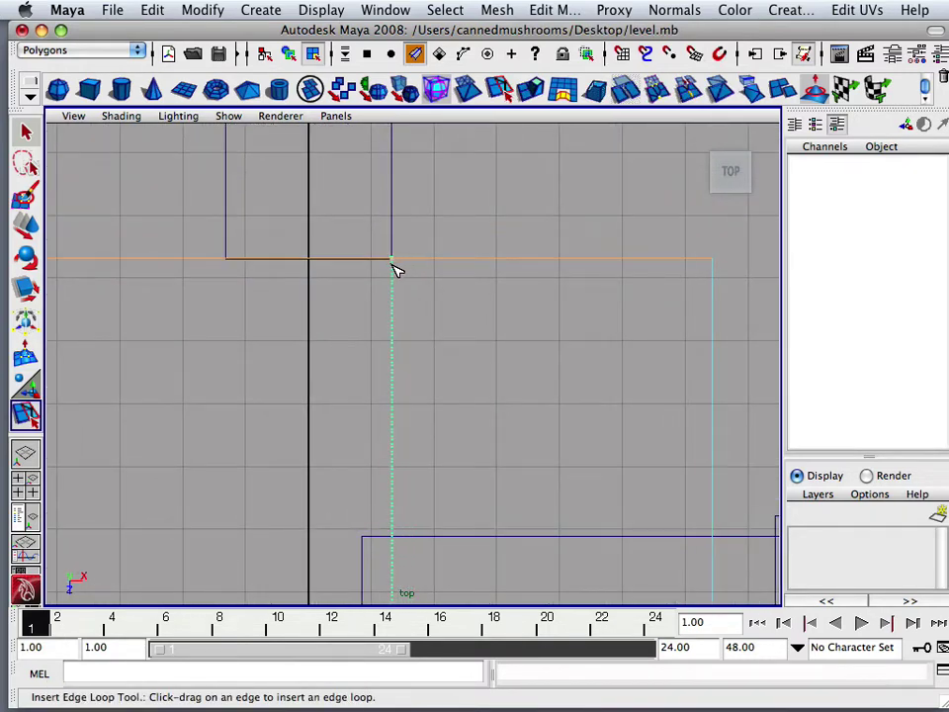
click(392, 263)
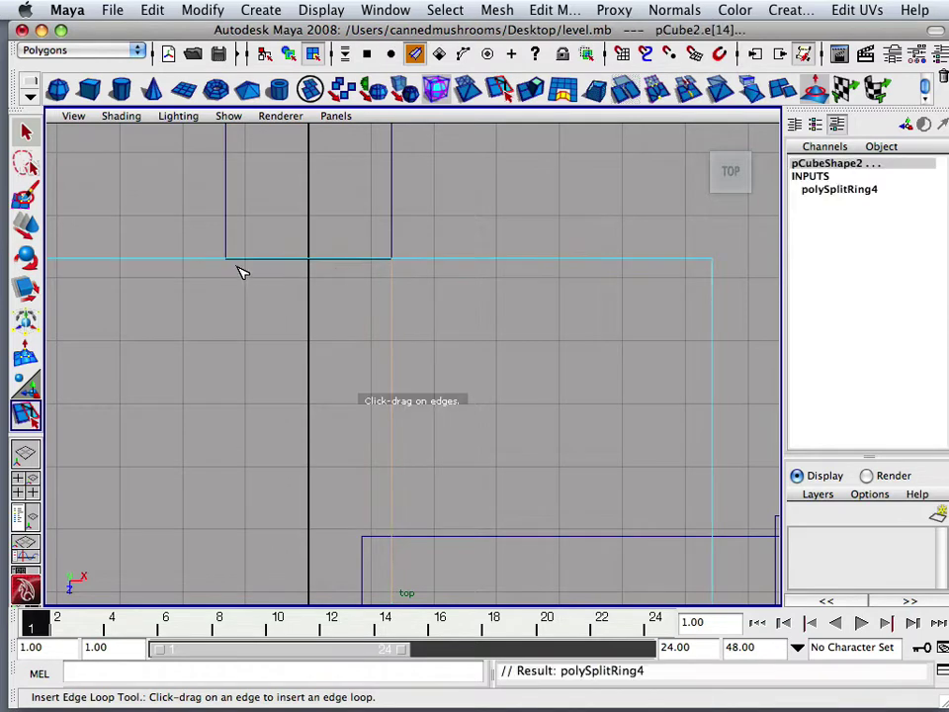
click(190, 266)
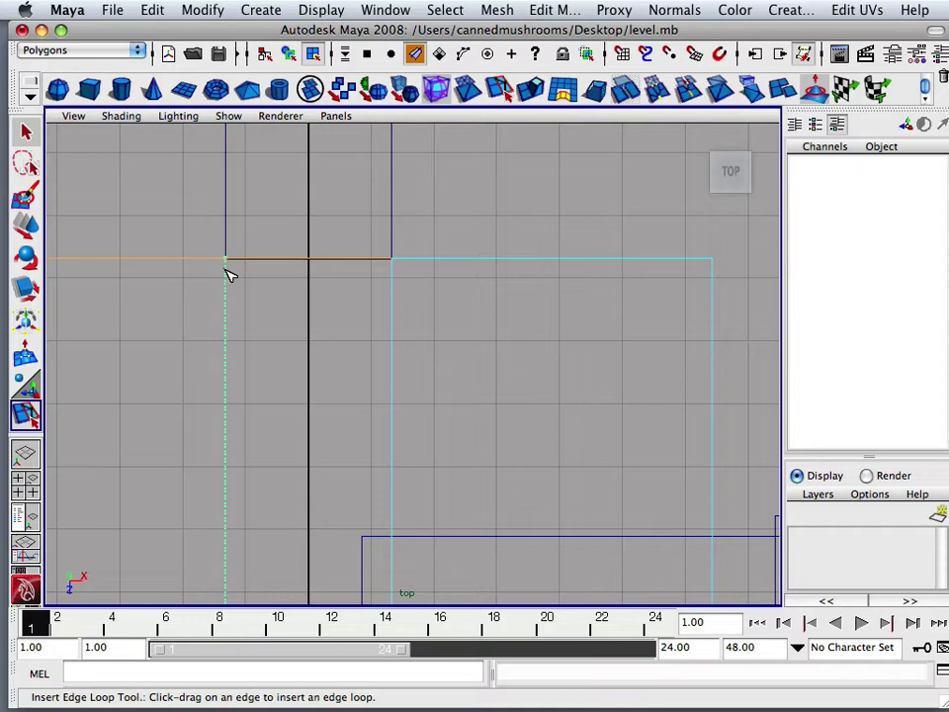
click(228, 273)
Step: Insert a horizontal edge loop around the large room in the side view, level with the corridor's top
key(space)
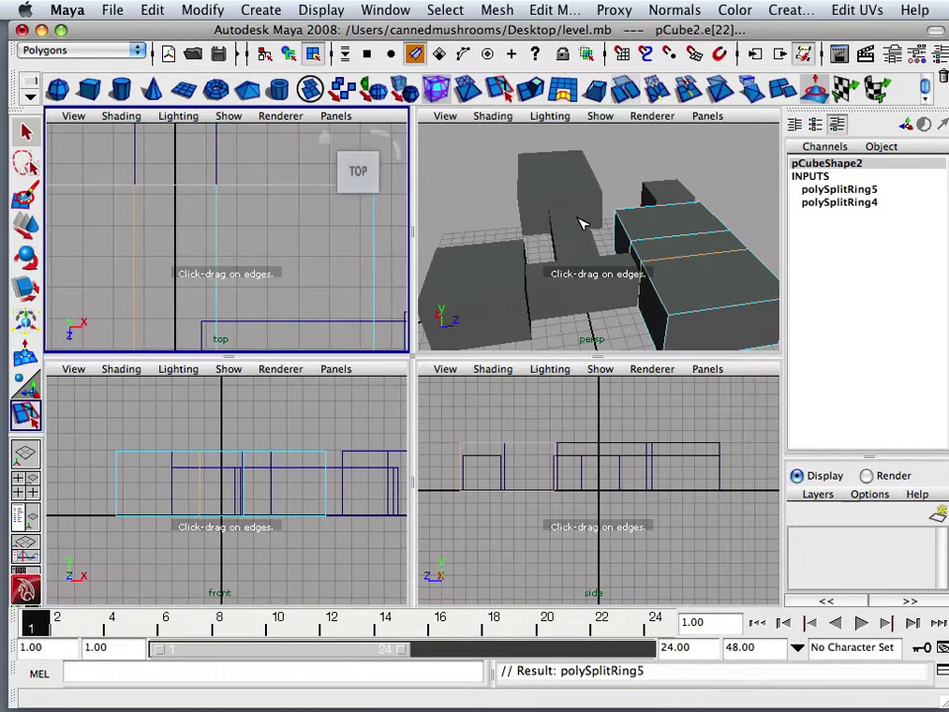
key(space)
scroll(513, 295, up, 5)
alt+middle_drag(572, 339, 407, 254)
key(space)
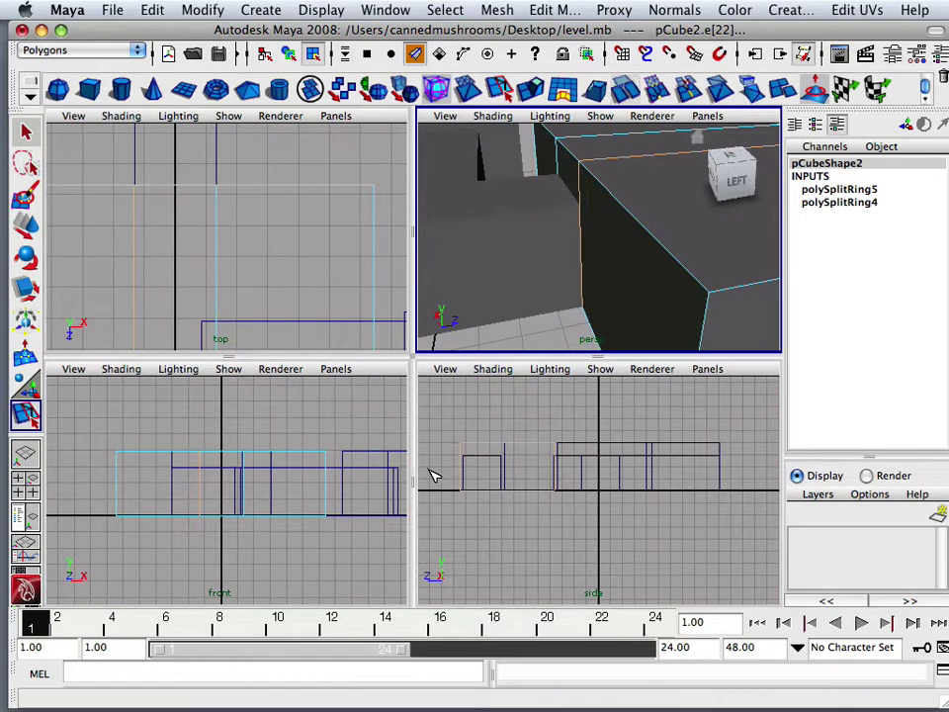
key(space)
alt+middle_drag(264, 327, 368, 395)
scroll(346, 387, up, 10)
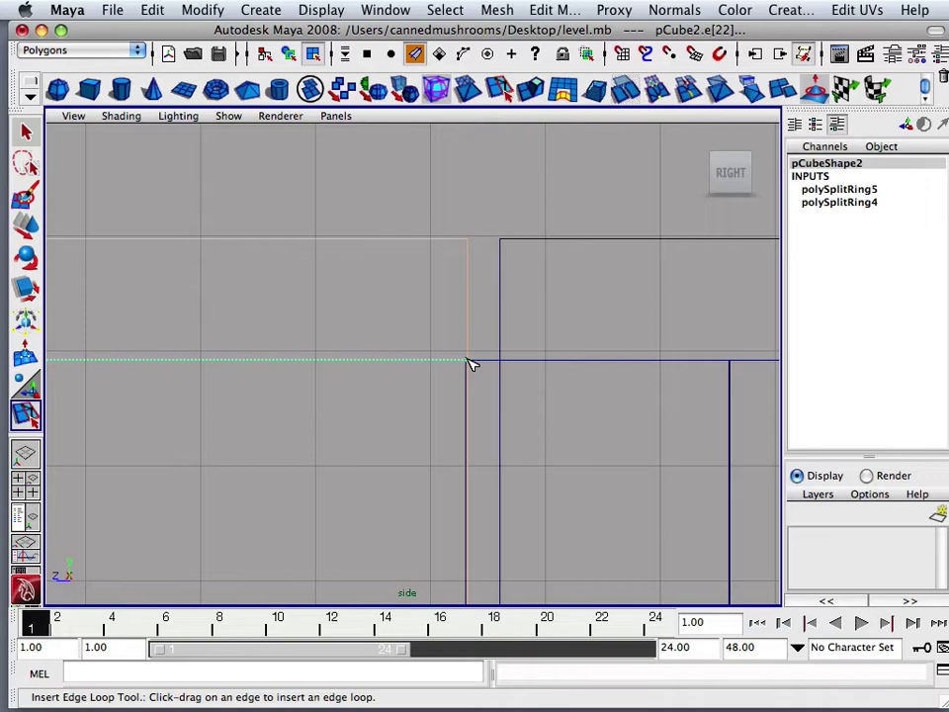
click(471, 364)
key(space)
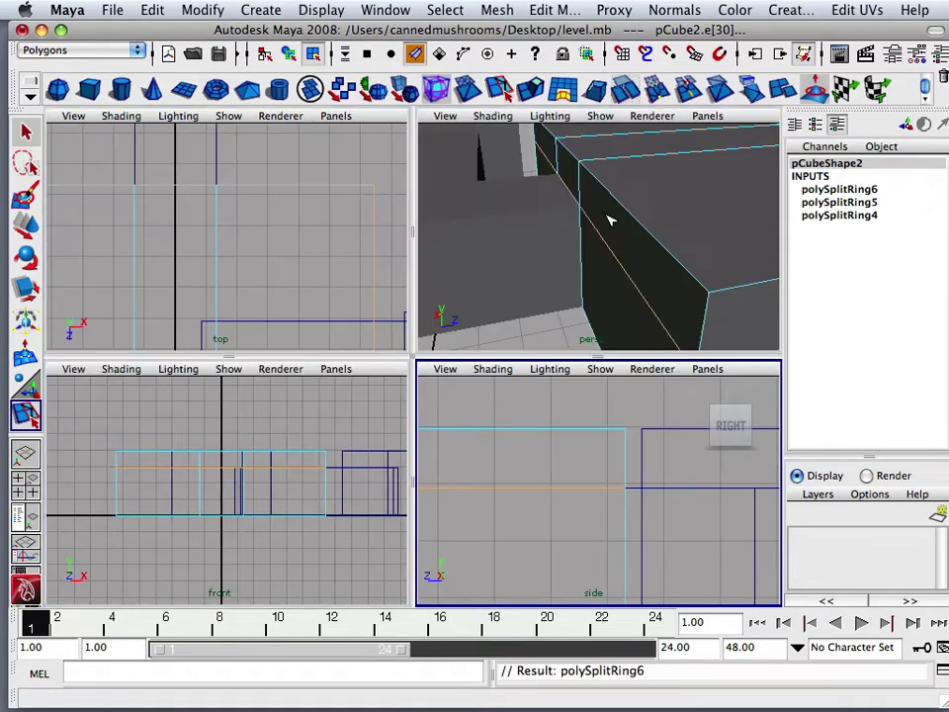
Step: Delete the large room's wall face that closes off the end of the extruded corridor
key(space)
alt+right_drag(506, 296, 263, 292)
alt+middle_drag(263, 293, 267, 298)
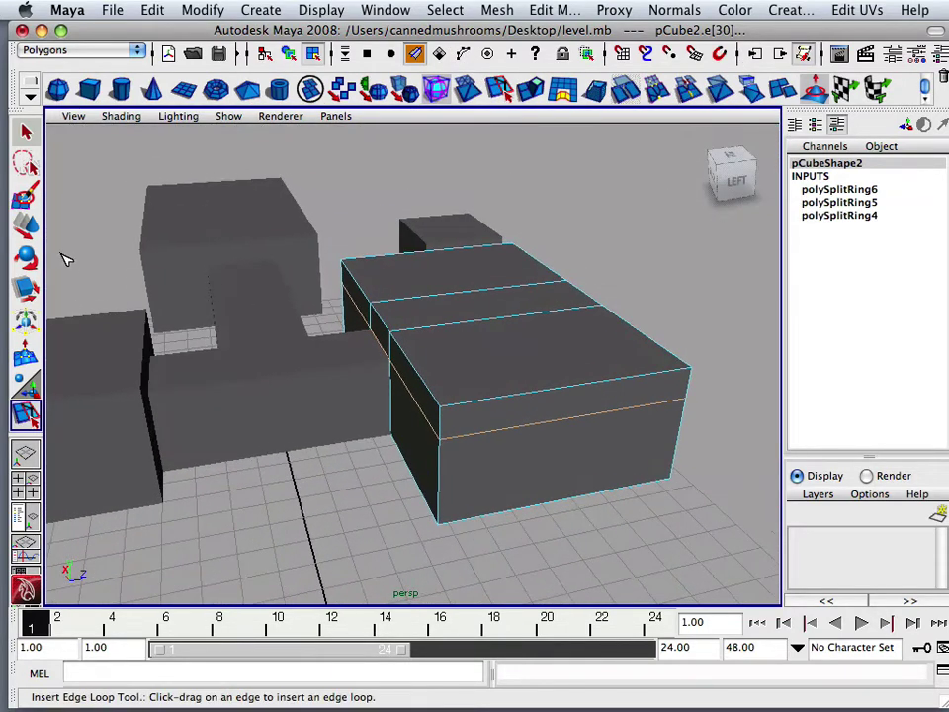
click(26, 227)
alt+drag(259, 330, 464, 350)
alt+middle_drag(464, 350, 374, 374)
alt+drag(375, 375, 456, 360)
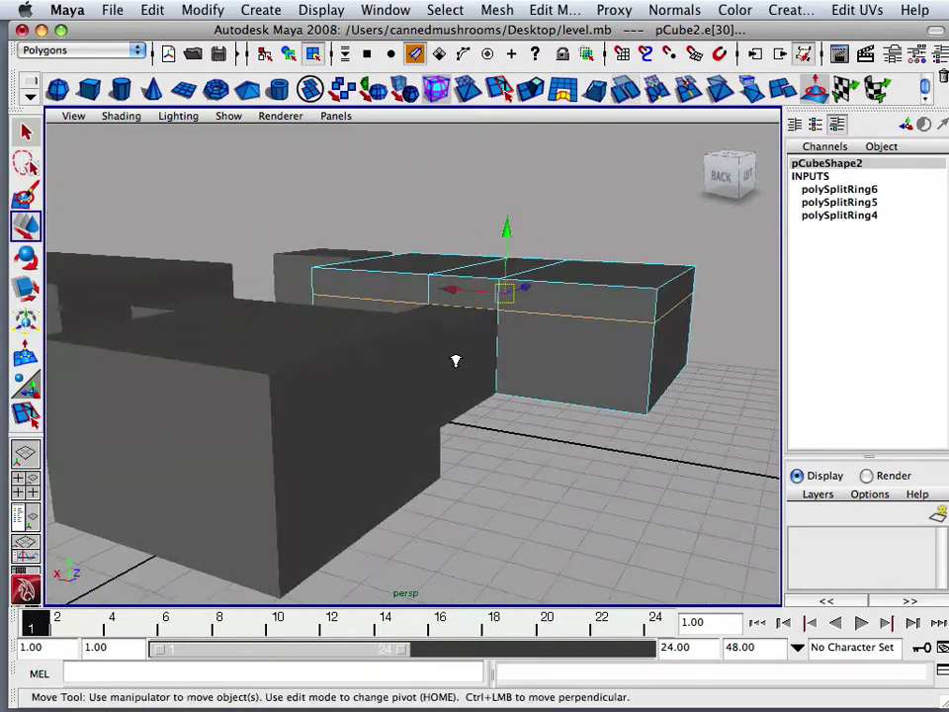
alt+right_drag(455, 360, 386, 395)
alt+drag(387, 394, 372, 386)
alt+middle_drag(373, 386, 349, 367)
alt+drag(349, 367, 353, 362)
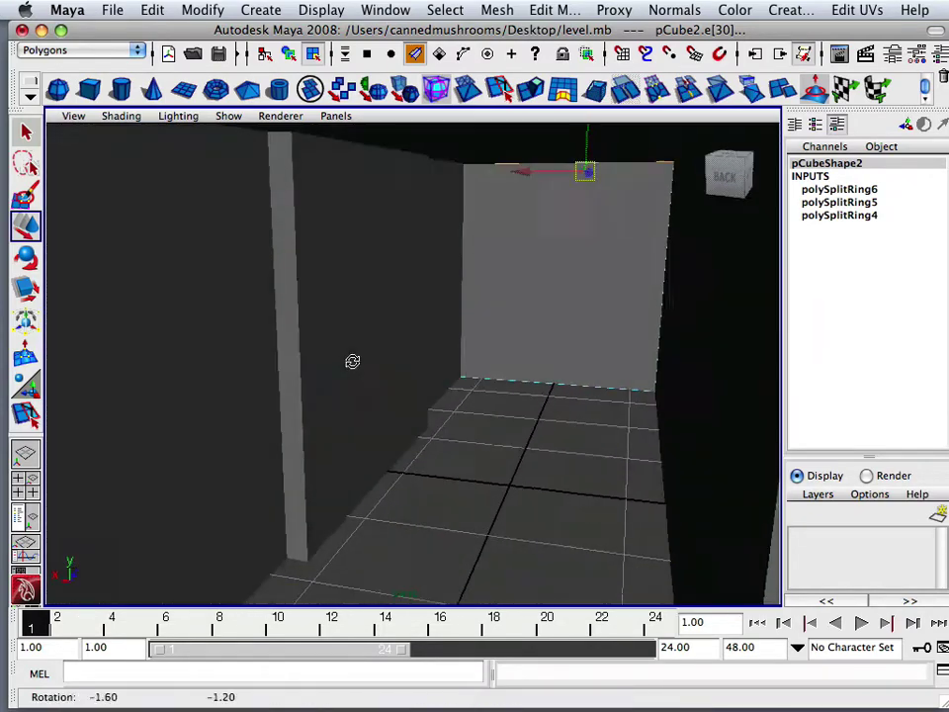
alt+middle_drag(353, 362, 344, 358)
alt+drag(342, 357, 390, 353)
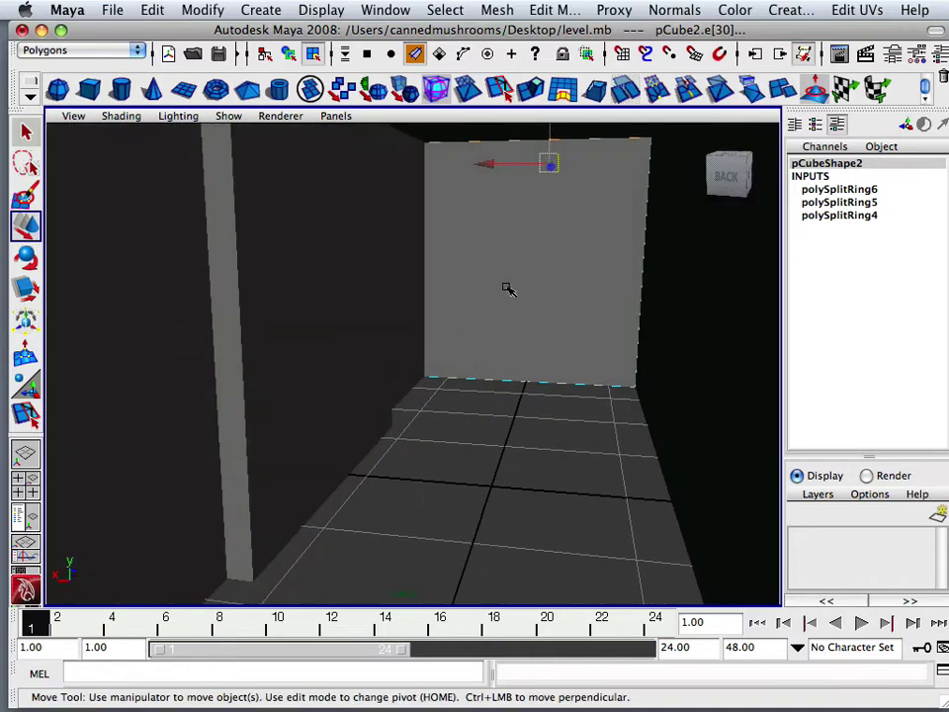
right_drag(506, 288, 514, 324)
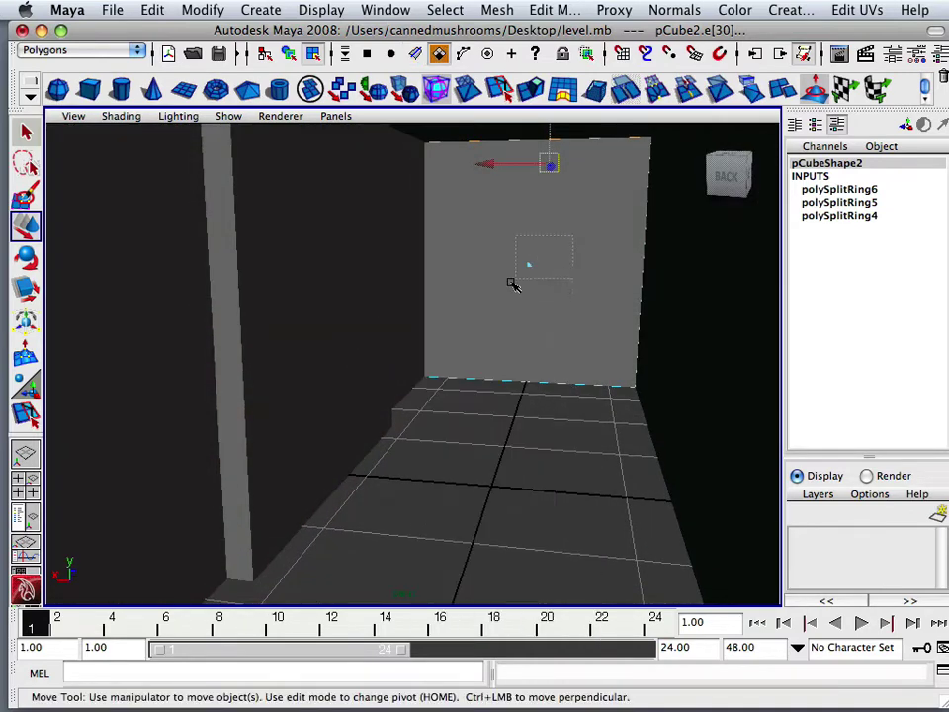
click(510, 287)
key(Delete)
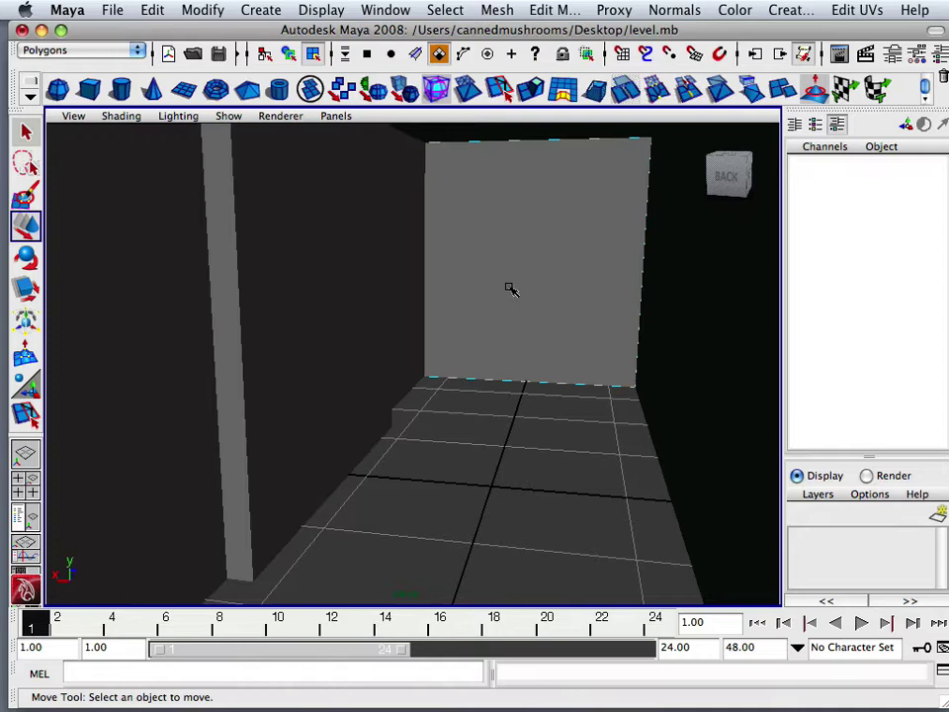
Step: Move the large room away from the corridor along Z, to Translate Z 9.046
click(511, 288)
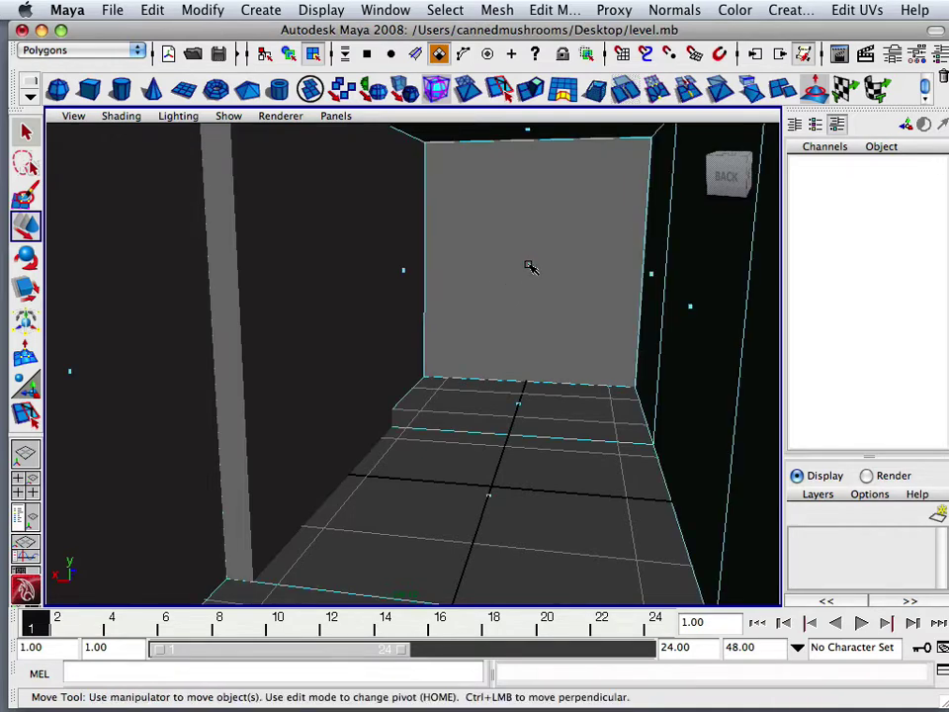
click(530, 267)
alt+drag(529, 267, 369, 365)
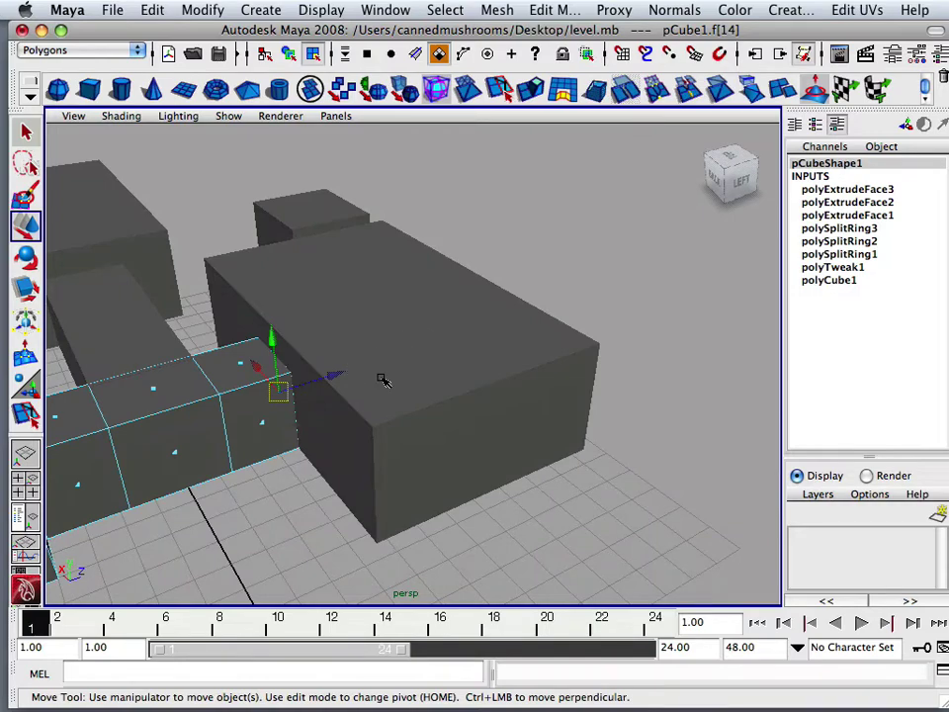
right_drag(380, 353, 423, 335)
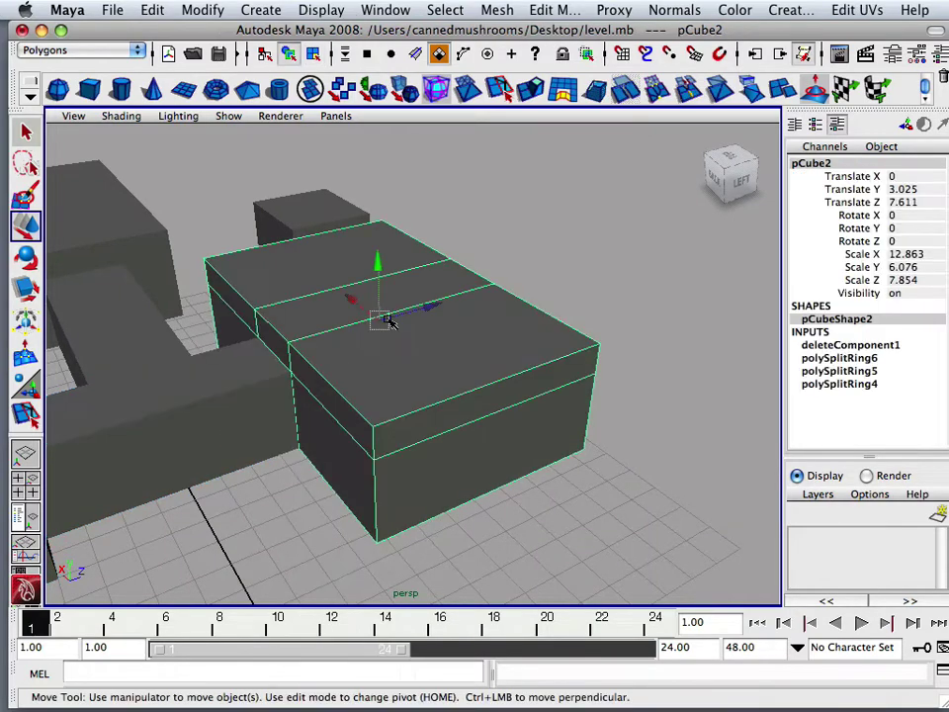
drag(388, 321, 453, 298)
alt+drag(453, 298, 176, 297)
Step: Delete the end face of the extruded corridor that faces the large room
right_drag(226, 354, 227, 395)
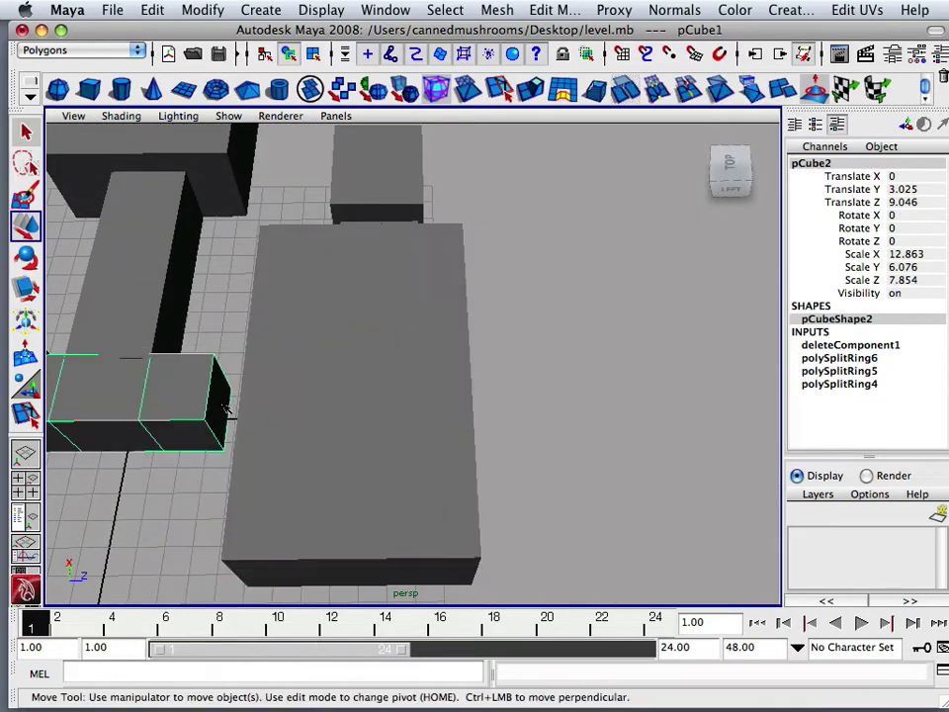
alt+drag(165, 306, 326, 431)
alt+right_drag(326, 432, 470, 476)
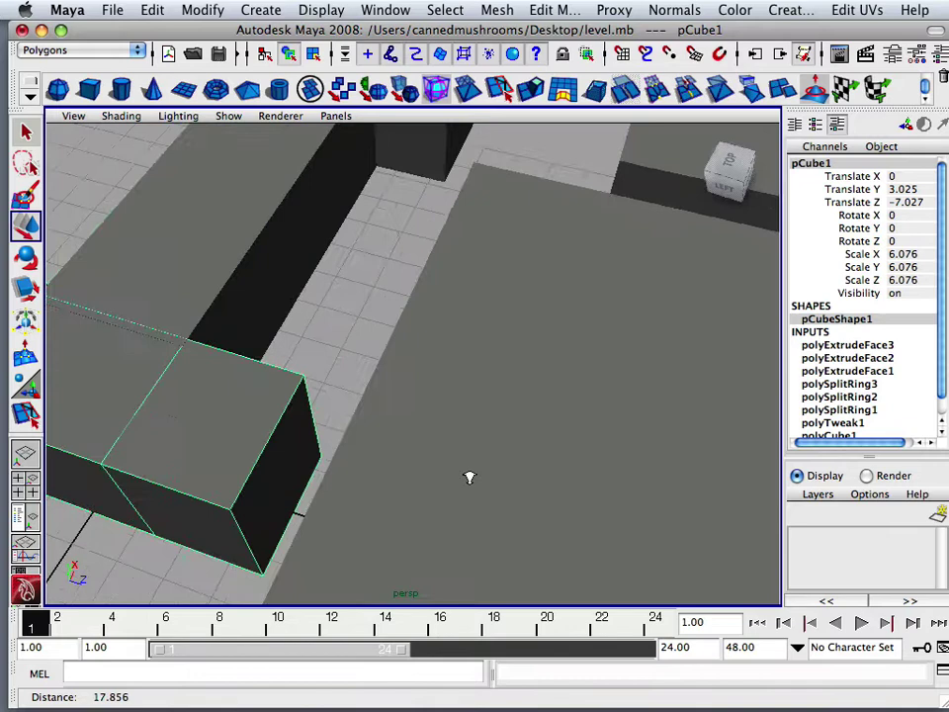
alt+drag(351, 471, 265, 468)
alt+middle_drag(269, 446, 328, 434)
alt+right_drag(237, 443, 284, 442)
alt+drag(288, 445, 302, 436)
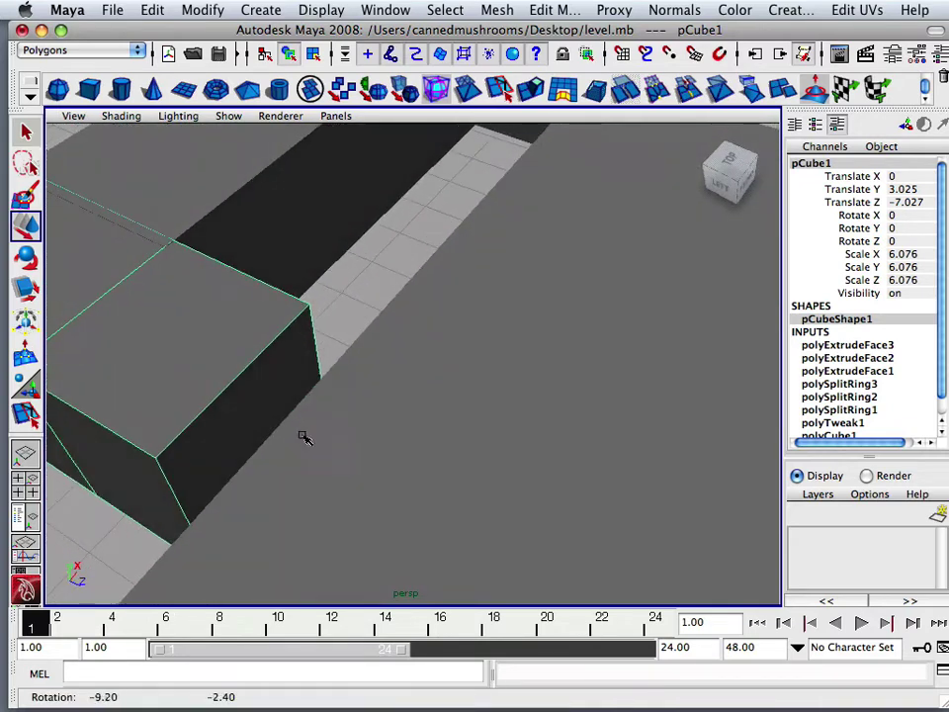
right_drag(247, 347, 254, 424)
alt+drag(254, 424, 278, 454)
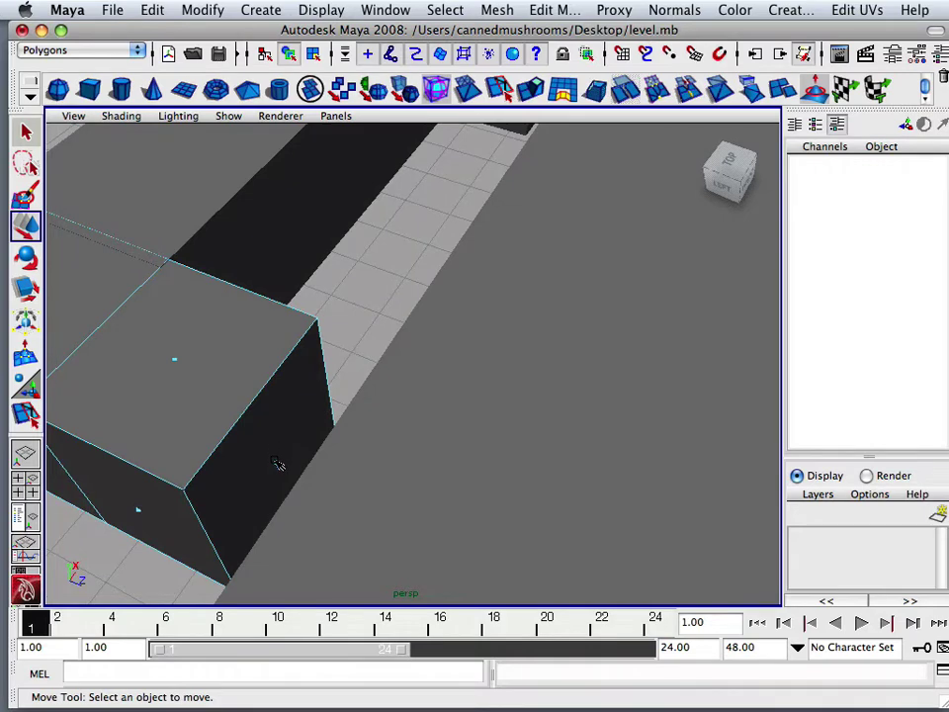
click(278, 464)
key(Delete)
Step: In the top view, move the large room back to Translate Z 7.626 so its wall meets the corridor's end
key(space)
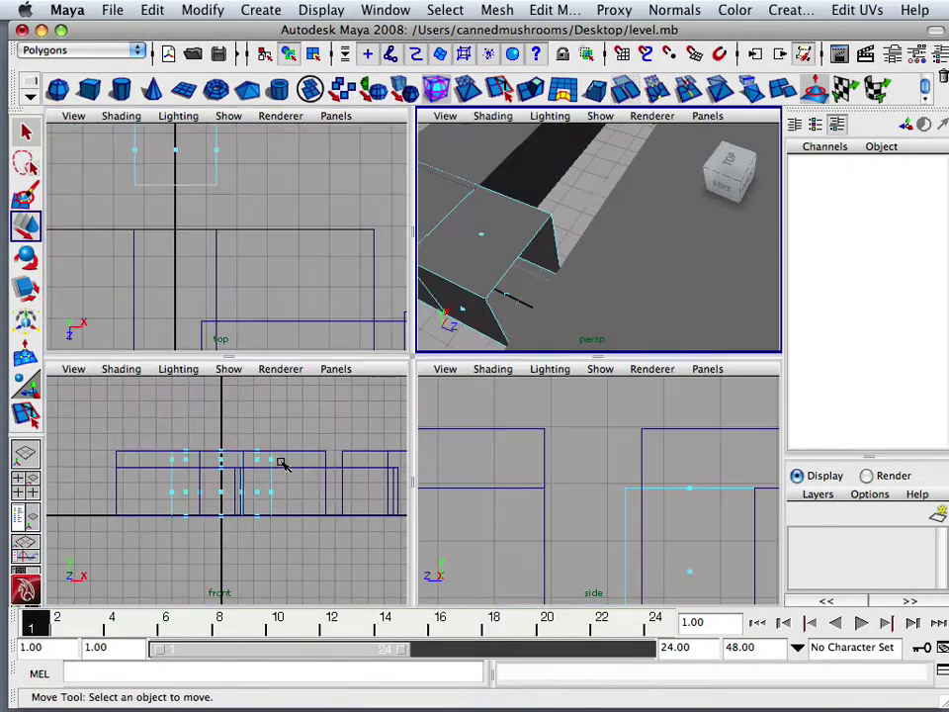
key(space)
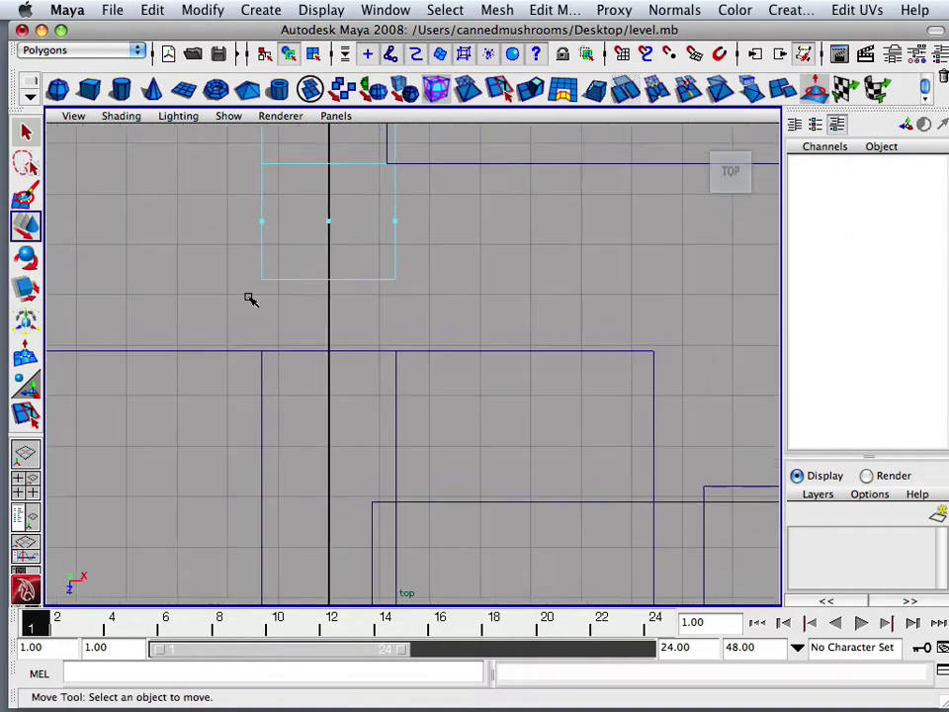
scroll(267, 302, down, 5)
right_drag(255, 357, 303, 356)
click(342, 429)
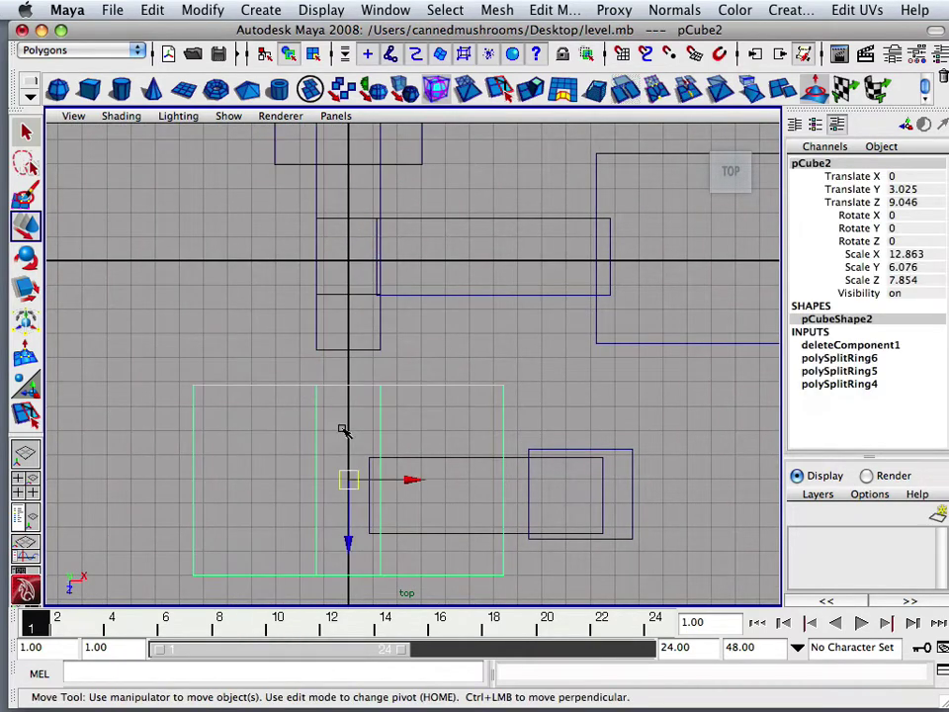
drag(348, 536, 349, 506)
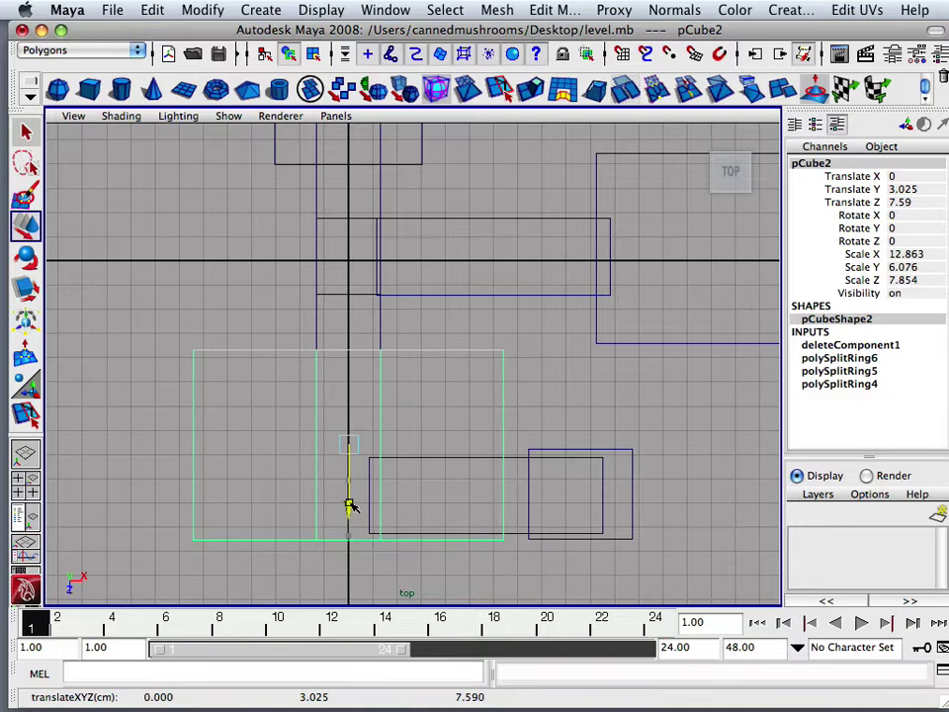
scroll(315, 417, up, 10)
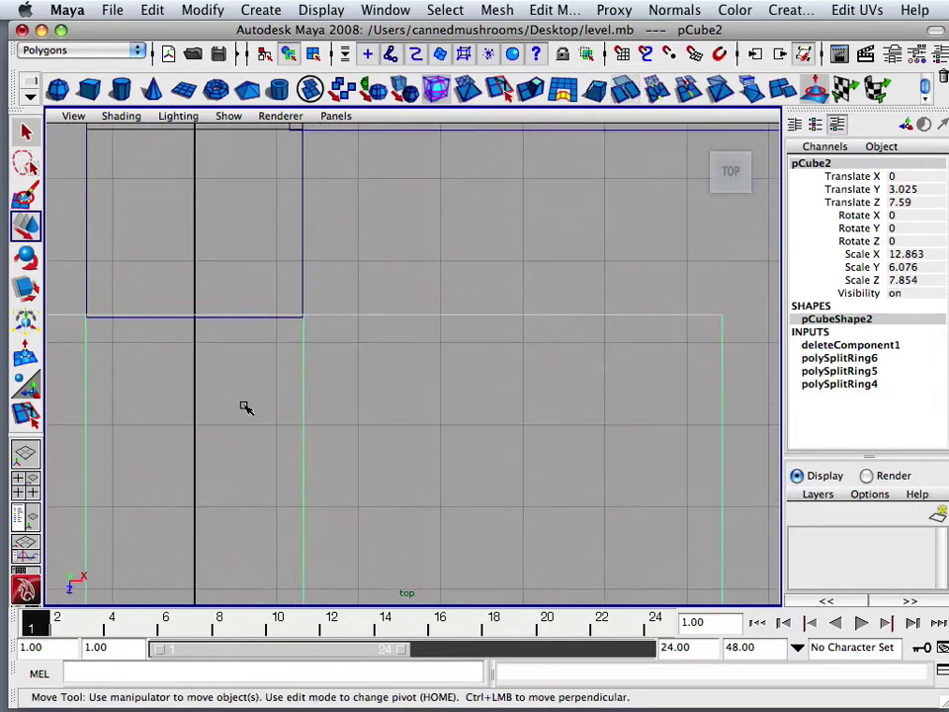
scroll(244, 403, down, 1)
alt+middle_drag(246, 385, 318, 223)
drag(280, 524, 280, 529)
key(space)
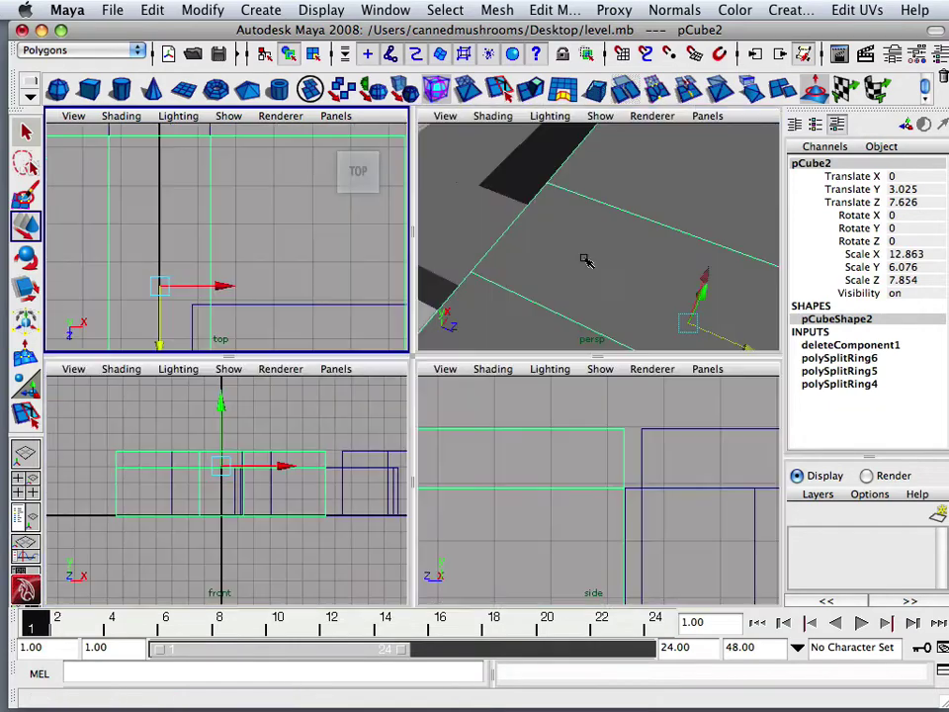
Step: Combine the large room and the corridor mesh into one polygon object
key(space)
alt+drag(421, 324, 521, 303)
alt+middle_drag(521, 303, 467, 315)
alt+drag(467, 314, 443, 310)
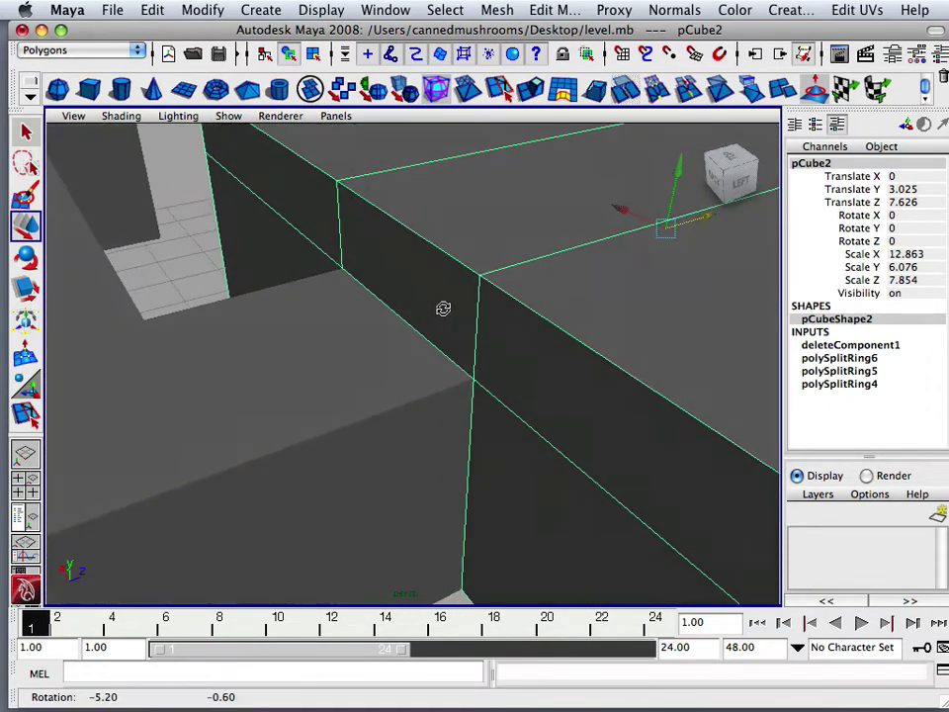
shift+click(383, 394)
scroll(409, 323, down, 1)
alt+right_drag(405, 324, 402, 32)
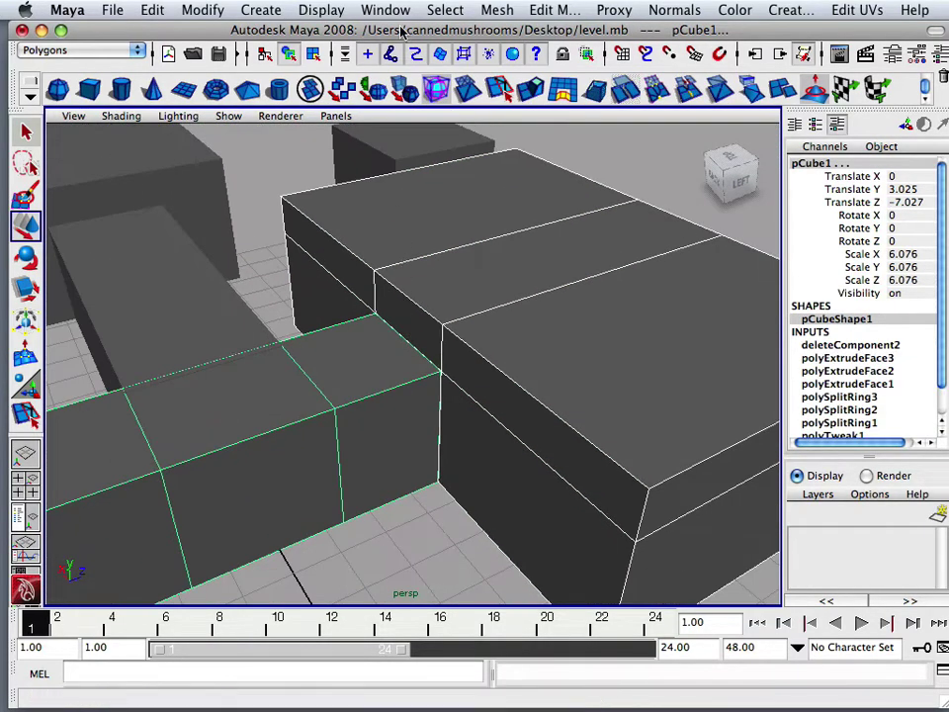
click(498, 10)
click(498, 39)
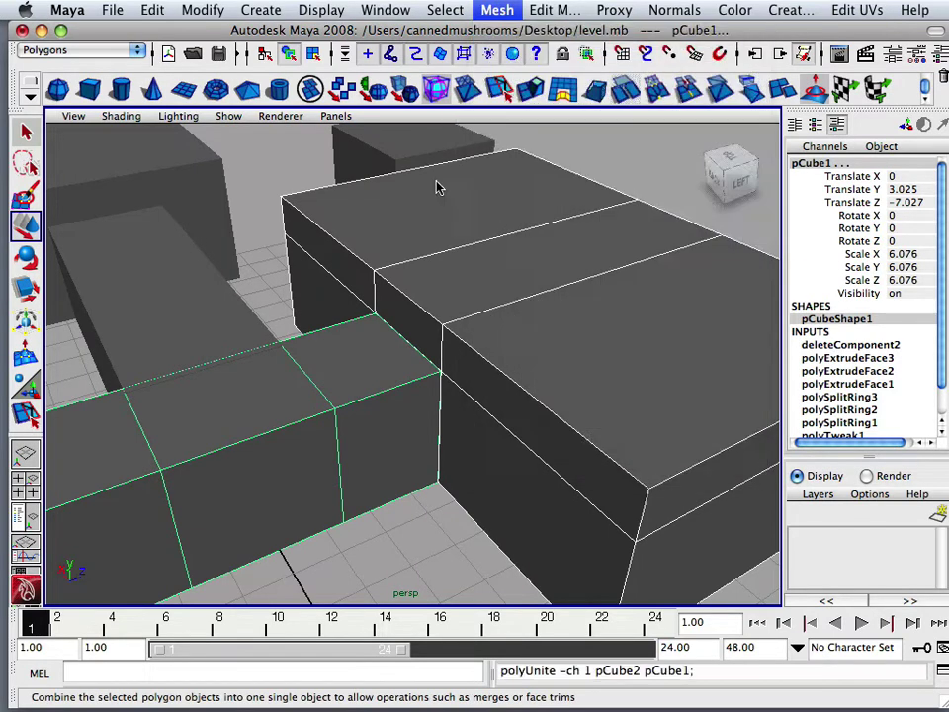
Step: Activate the Merge Edge Tool and turn on Wireframe on Shaded in the perspective view
scroll(346, 321, up, 4)
alt+drag(326, 332, 334, 314)
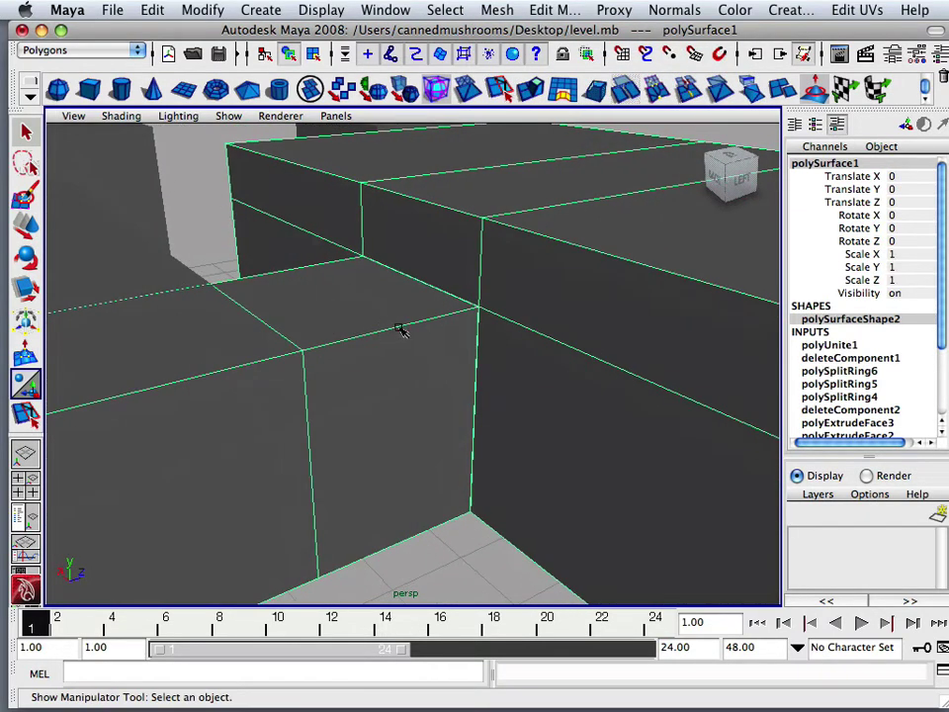
click(547, 9)
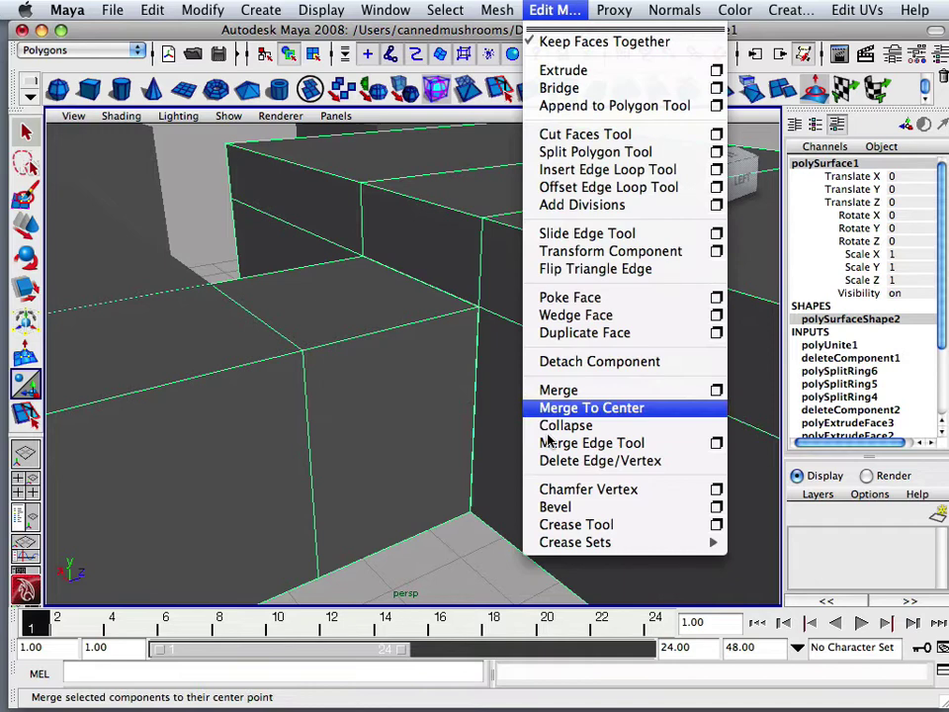
mouse_move(509, 8)
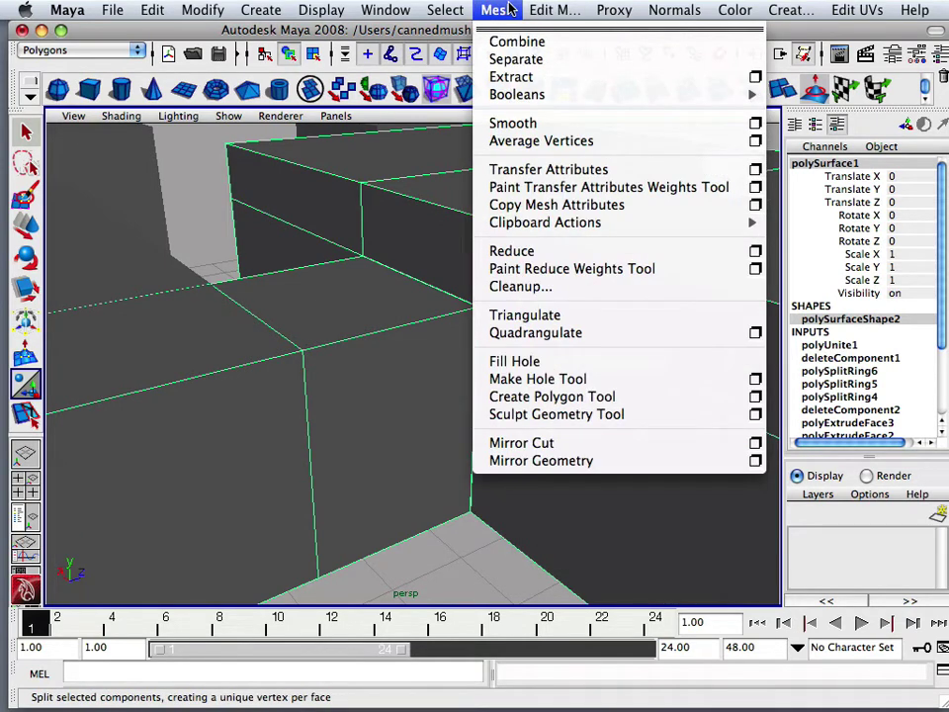
mouse_move(571, 8)
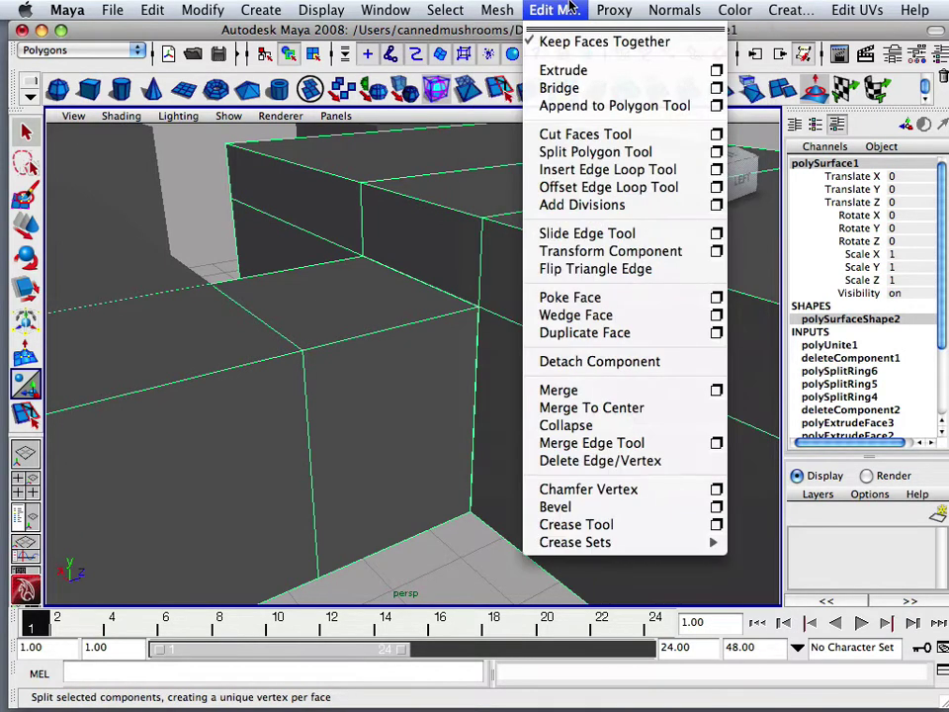
click(583, 442)
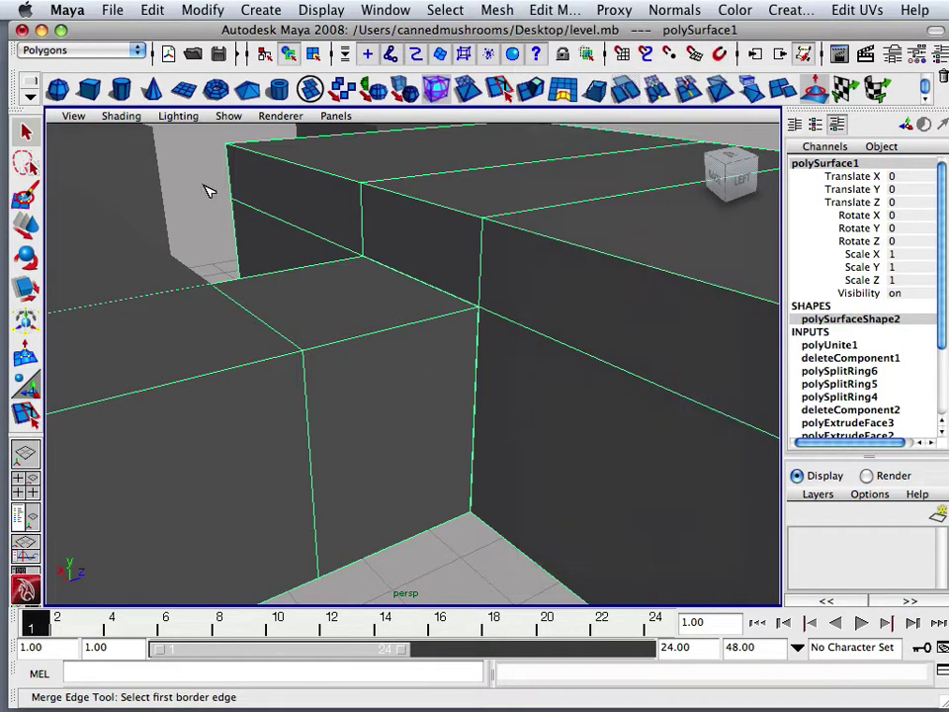
click(124, 118)
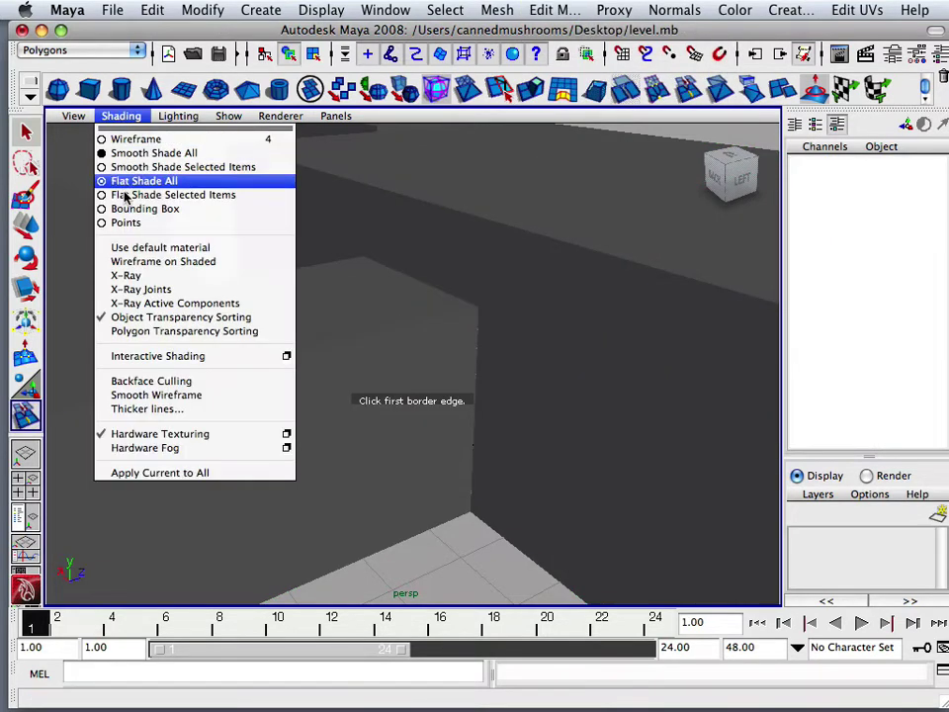
click(136, 261)
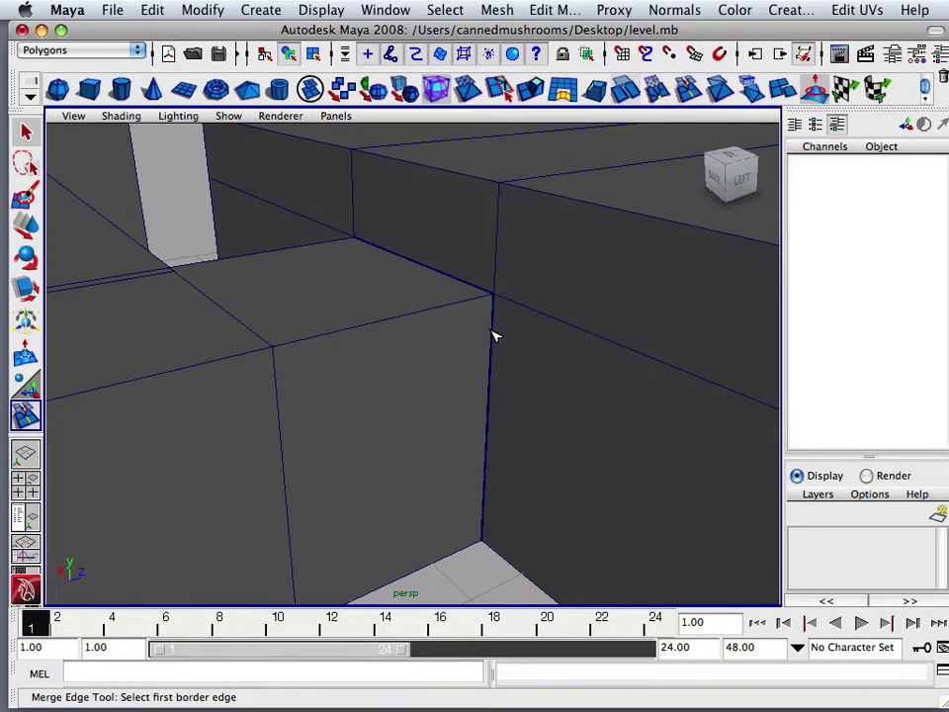
Step: Merge the matching border edges of the corridor and large room around the doorway, one pair at a time
click(492, 332)
click(492, 332)
key(Return)
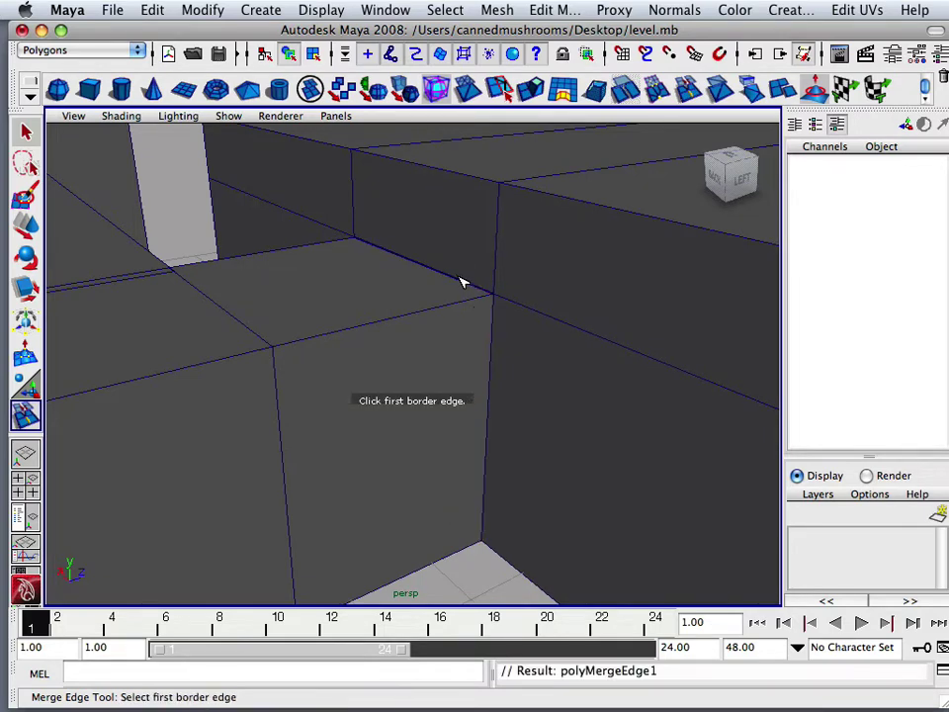
click(462, 282)
click(462, 281)
key(Return)
alt+drag(461, 281, 508, 442)
click(551, 294)
click(550, 293)
key(Return)
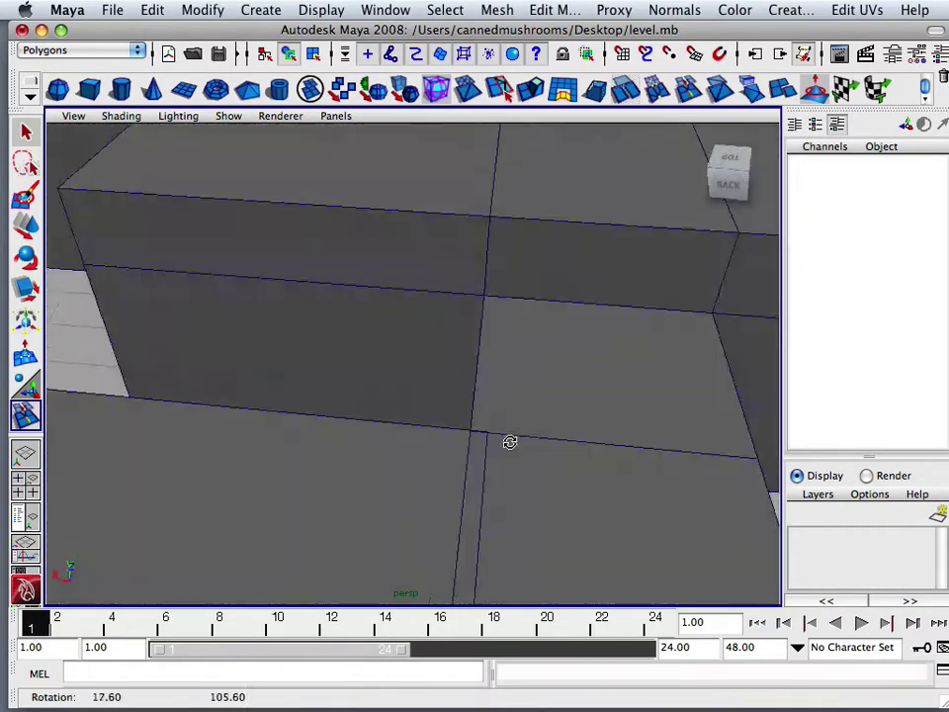
Step: Delete the separate side corridor block that runs from the extruded corridor to the neighbouring room
alt+right_drag(508, 443, 401, 386)
alt+drag(401, 386, 432, 397)
alt+middle_drag(432, 397, 421, 391)
alt+drag(421, 391, 411, 401)
key(w)
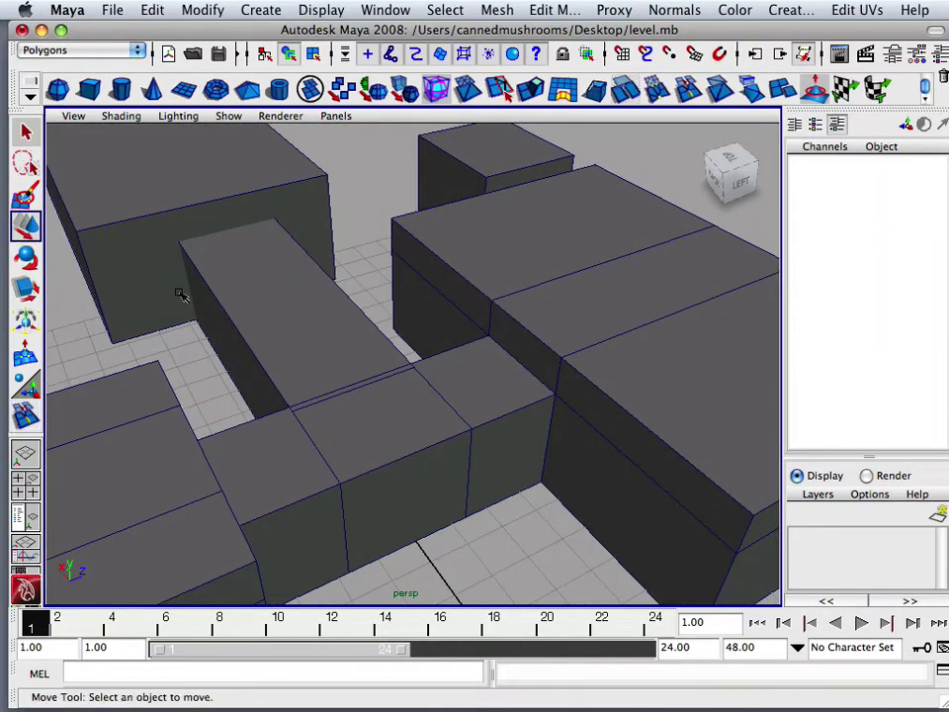
click(198, 309)
alt+drag(198, 308, 227, 331)
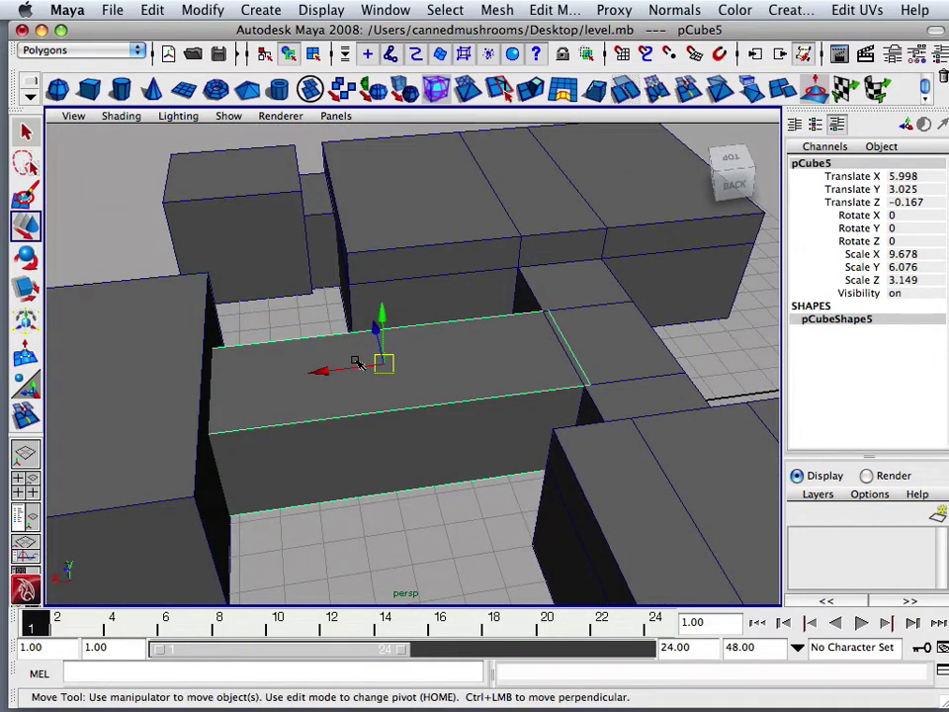
key(Delete)
Step: Extrude the side face of the corridor's middle section to the neighbouring room's wall, with a Local Translate Z of 8.917
alt+drag(419, 357, 511, 375)
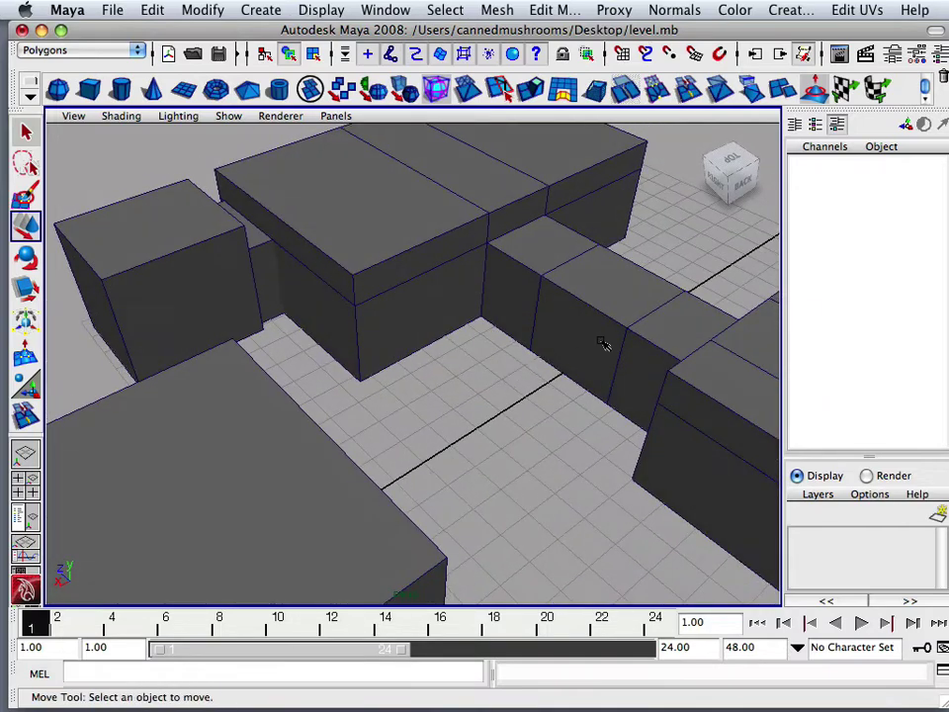
mouse_move(603, 343)
right_down()
mouse_move(595, 381)
mouse_move(593, 361)
right_up()
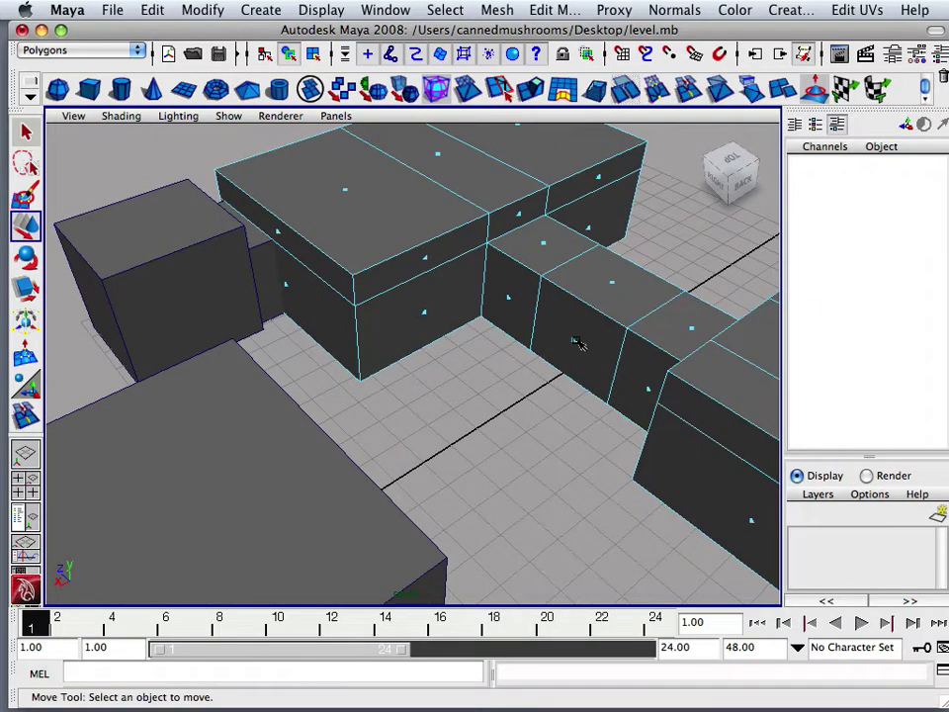
click(576, 339)
click(534, 94)
alt+drag(415, 395, 366, 390)
key(space)
key(space)
scroll(250, 263, down, 8)
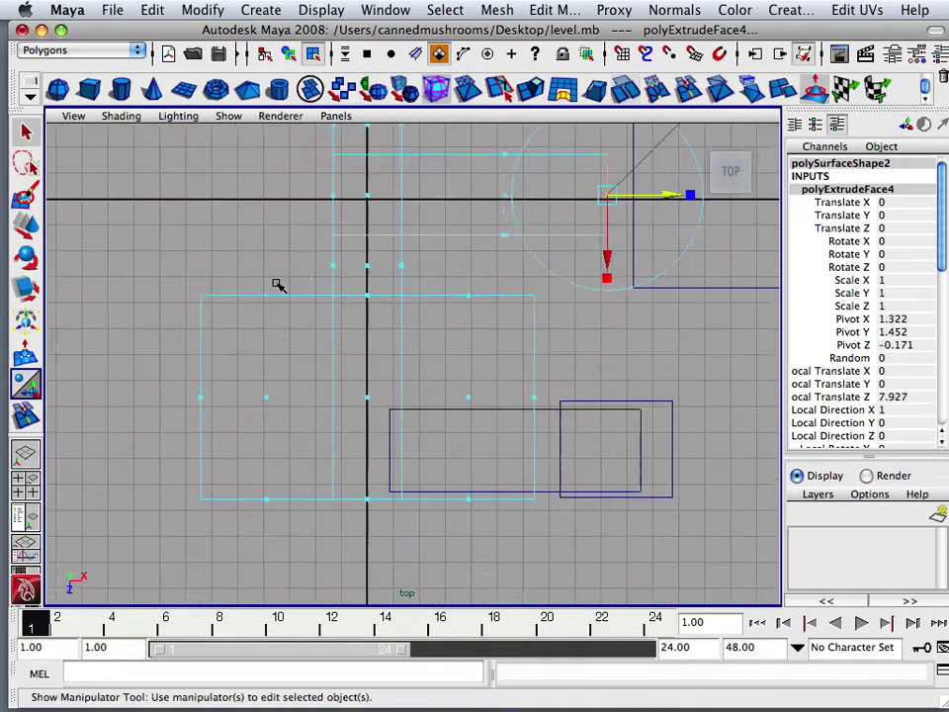
alt+middle_drag(360, 244, 296, 415)
scroll(184, 314, up, 5)
drag(285, 394, 343, 393)
key(space)
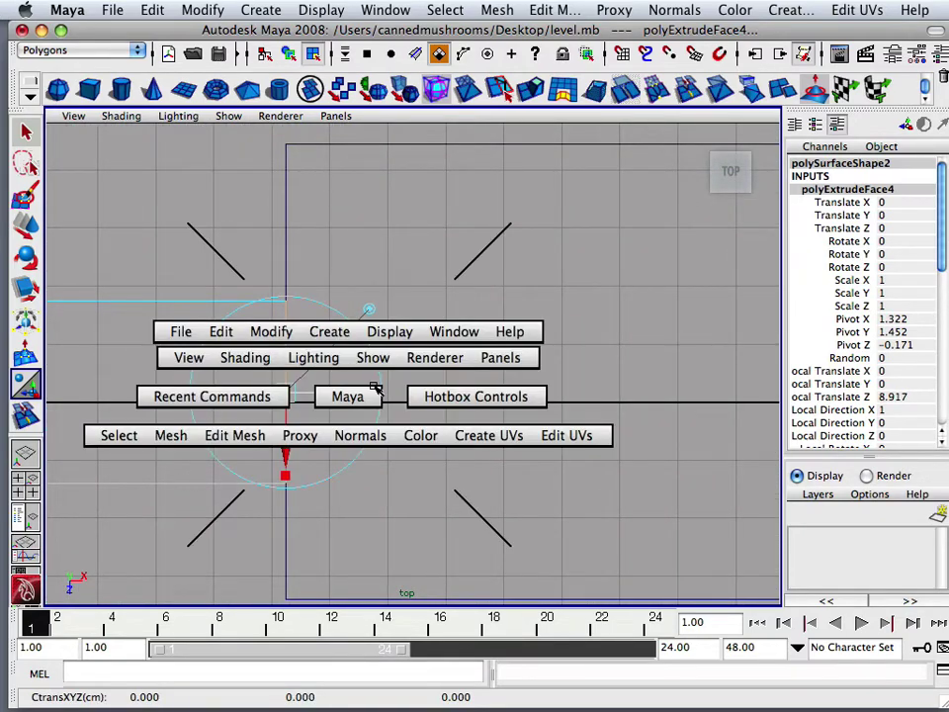
key(space)
Step: Select the corridor mesh together with the neighbouring room as objects and activate the Insert Edge Loop Tool
alt+drag(547, 328, 308, 313)
alt+right_drag(308, 313, 390, 376)
alt+middle_drag(390, 376, 454, 422)
scroll(347, 382, up, 5)
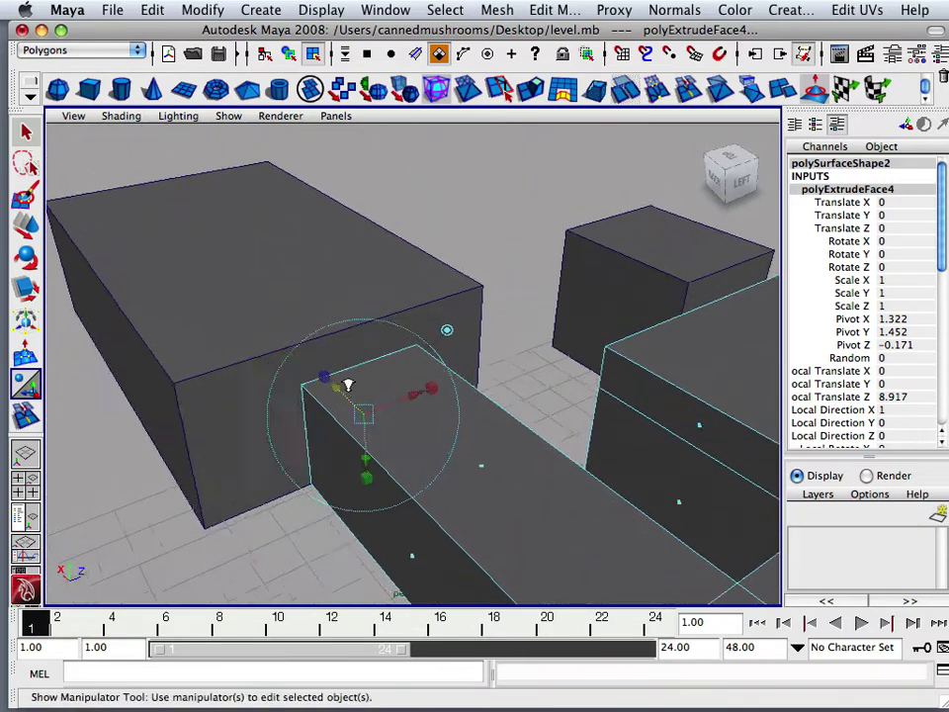
right_drag(431, 262, 466, 246)
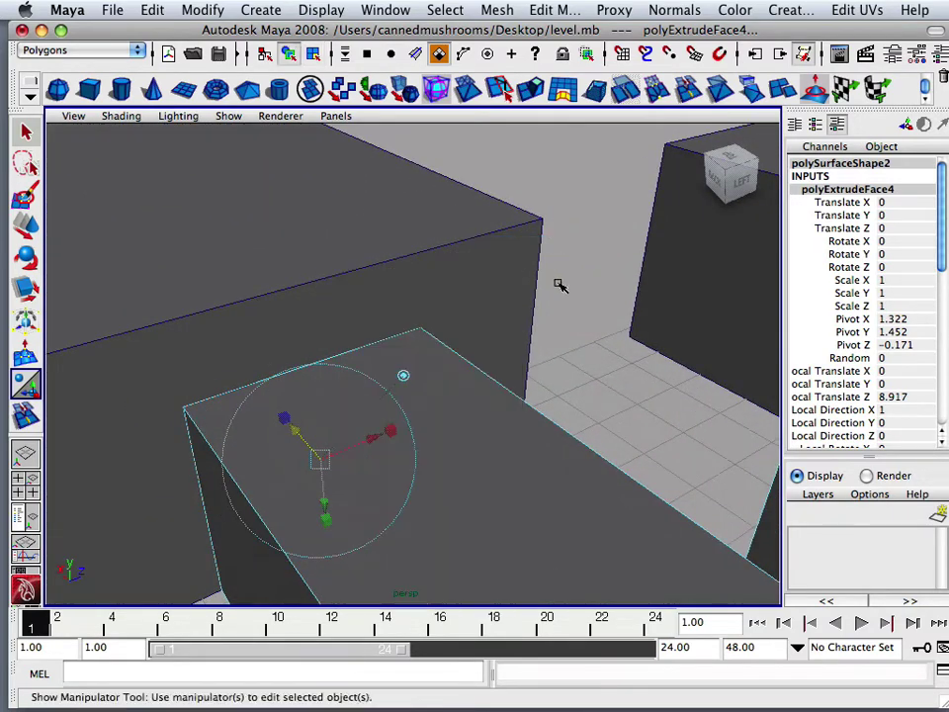
drag(557, 292, 412, 441)
scroll(365, 417, up, 1)
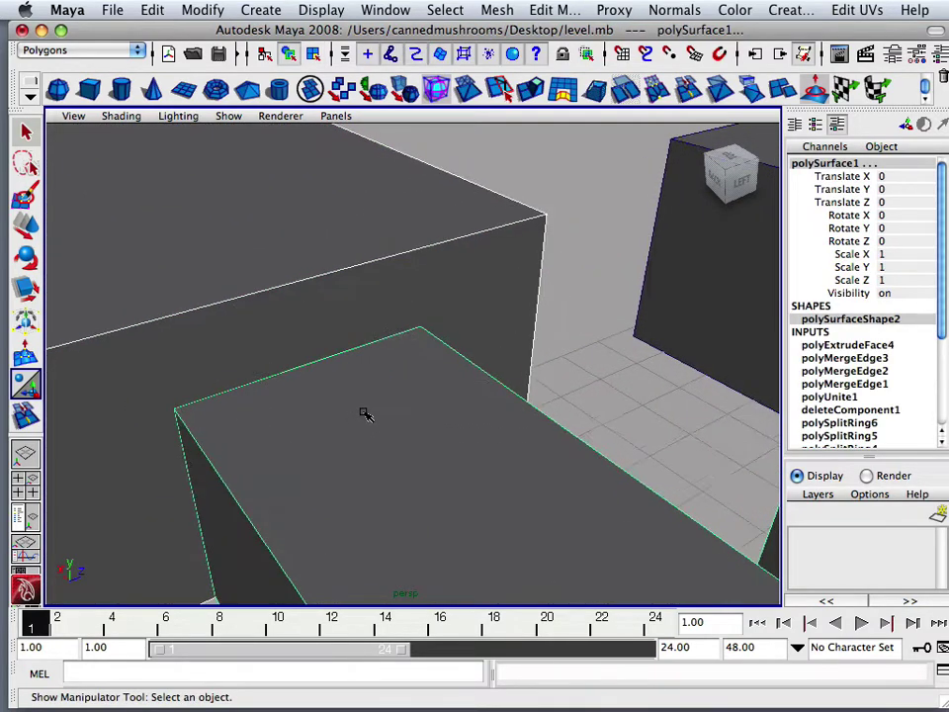
alt+middle_drag(365, 415, 478, 407)
alt+drag(478, 406, 411, 382)
alt+right_drag(411, 381, 408, 407)
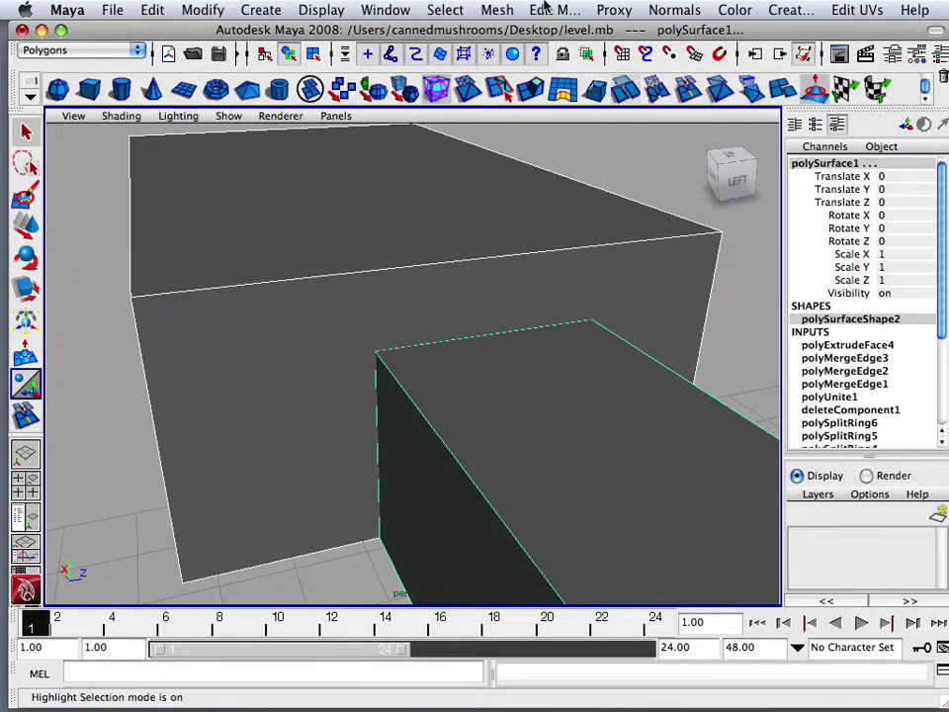
click(551, 10)
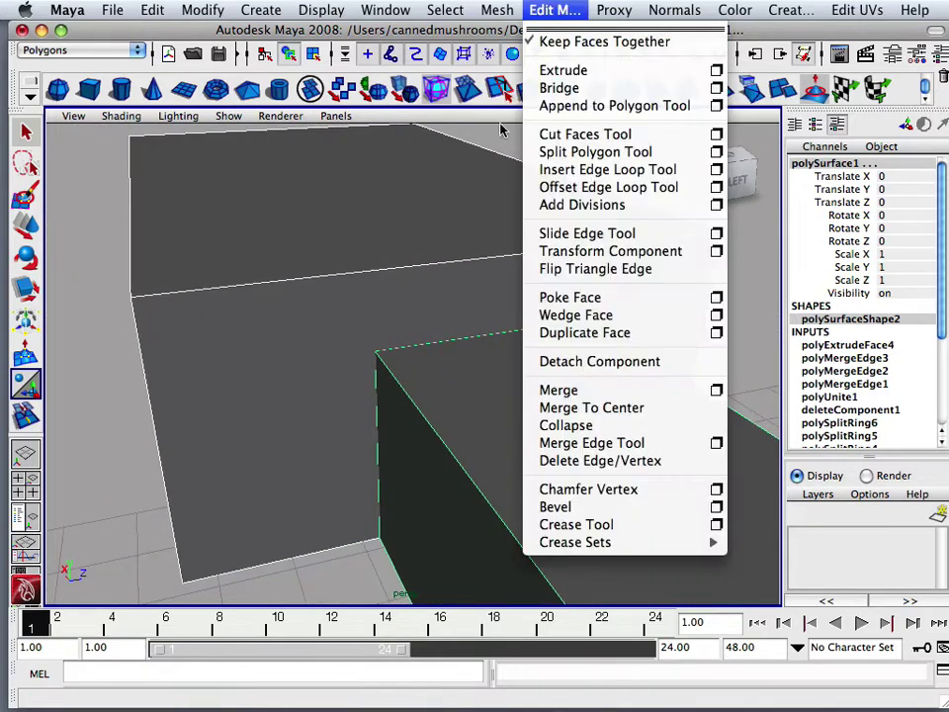
click(553, 171)
Step: Insert two lengthwise edge loops in the neighbouring room, aligned with both side walls of the extruded corridor
key(space)
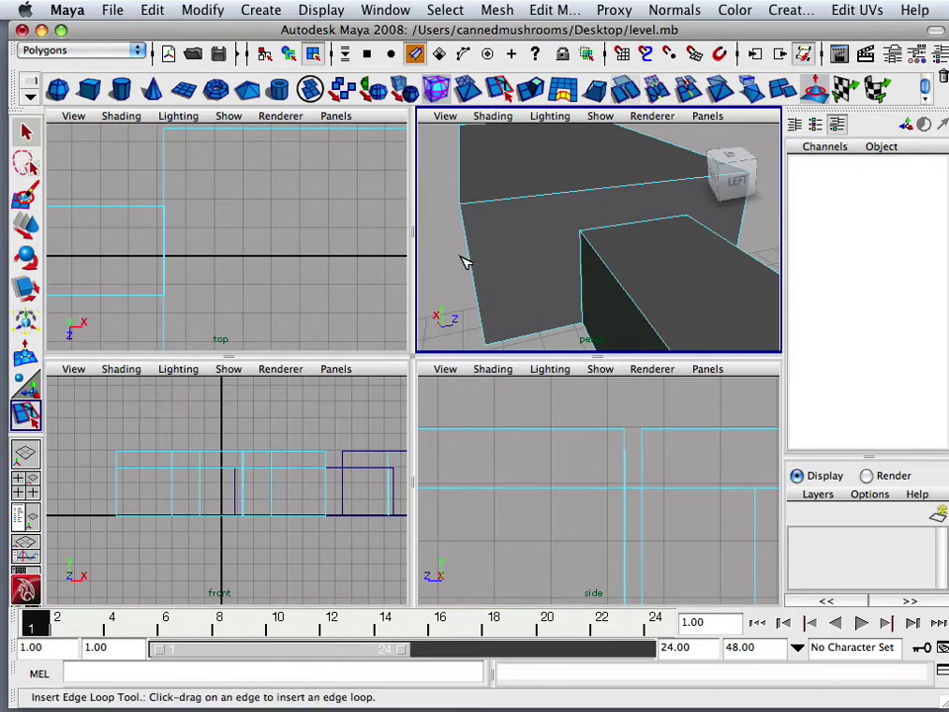
key(space)
scroll(331, 287, down, 3)
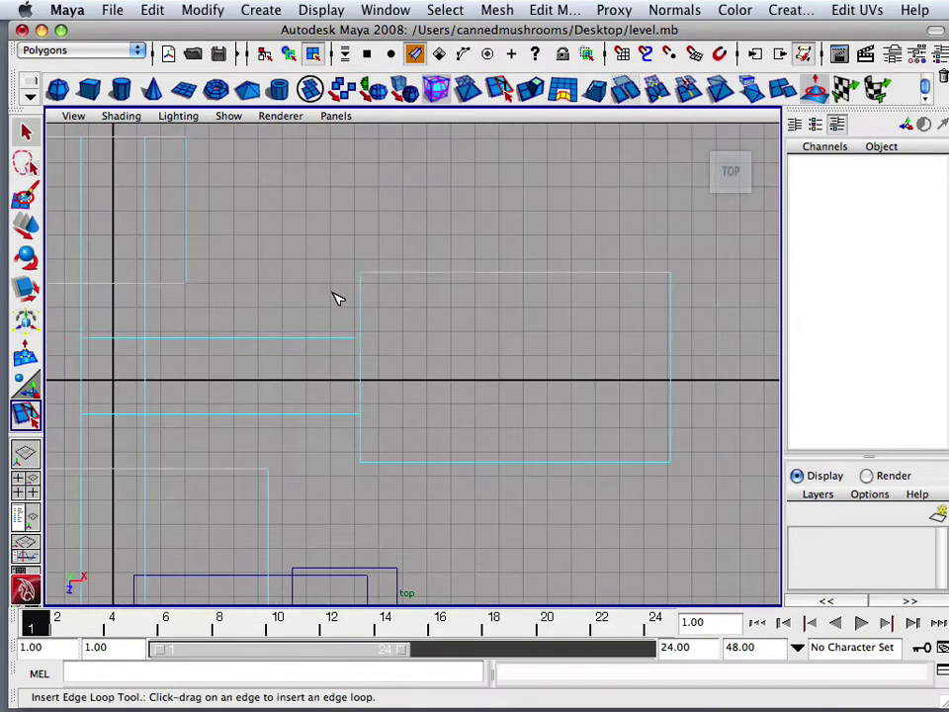
key(space)
key(space)
scroll(326, 291, up, 2)
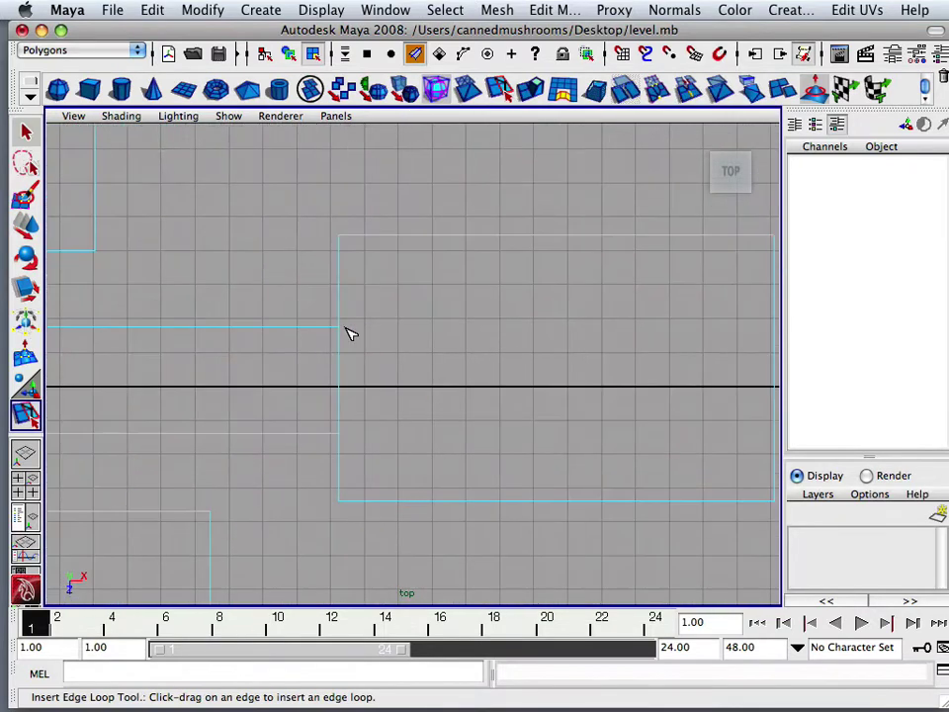
drag(339, 320, 344, 323)
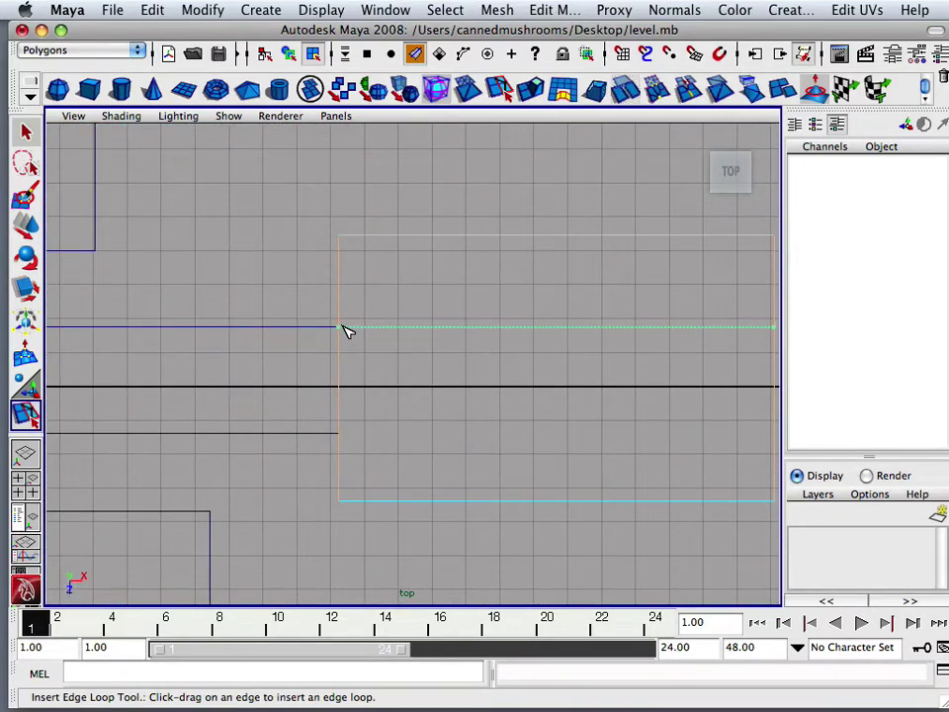
drag(346, 330, 346, 330)
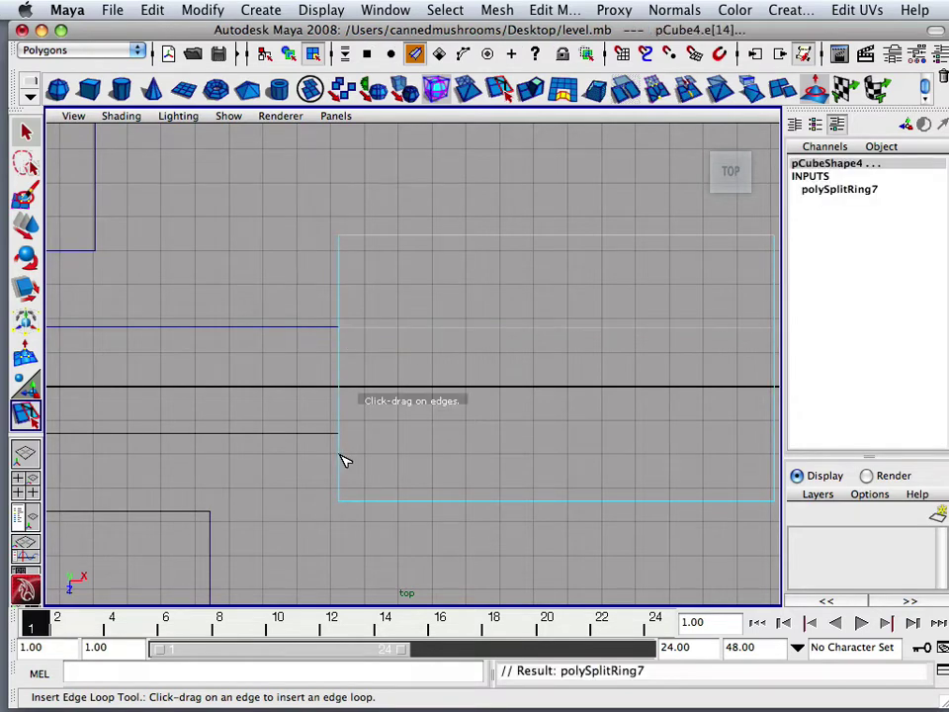
drag(343, 460, 346, 436)
Step: Insert a horizontal edge loop around the neighbouring room at the height of the corridor's ceiling
key(space)
key(space)
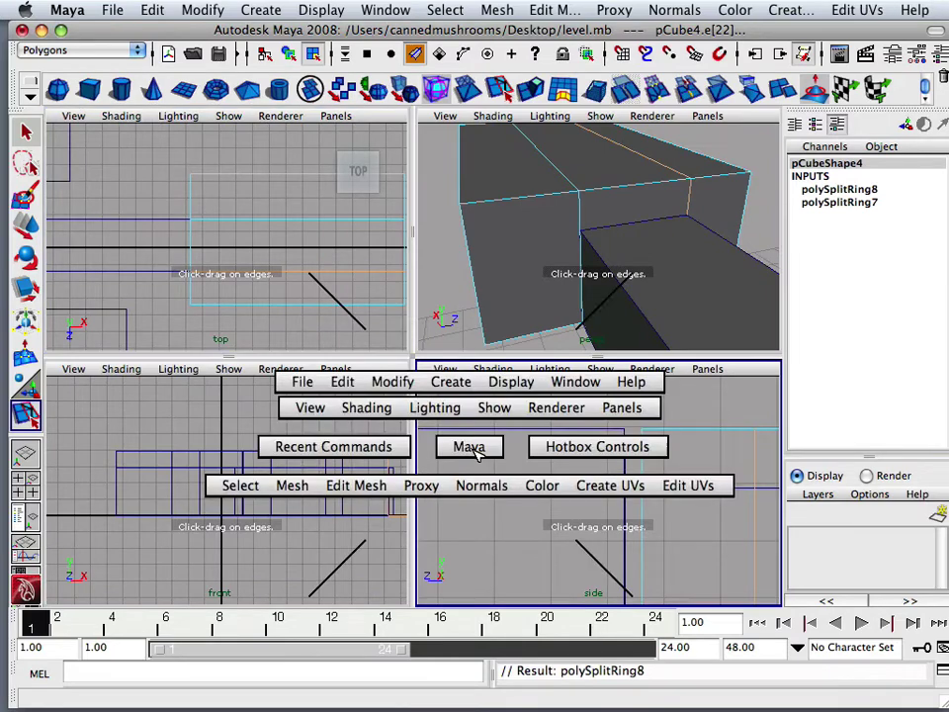
scroll(485, 445, down, 2)
alt+middle_drag(485, 443, 328, 443)
scroll(330, 447, up, 4)
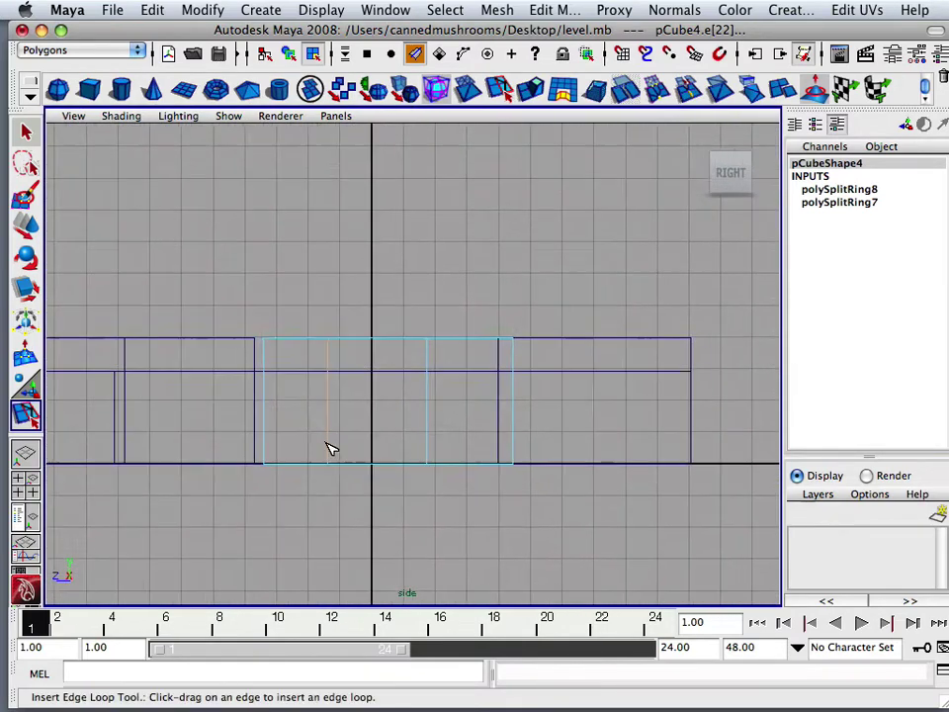
scroll(244, 369, up, 1)
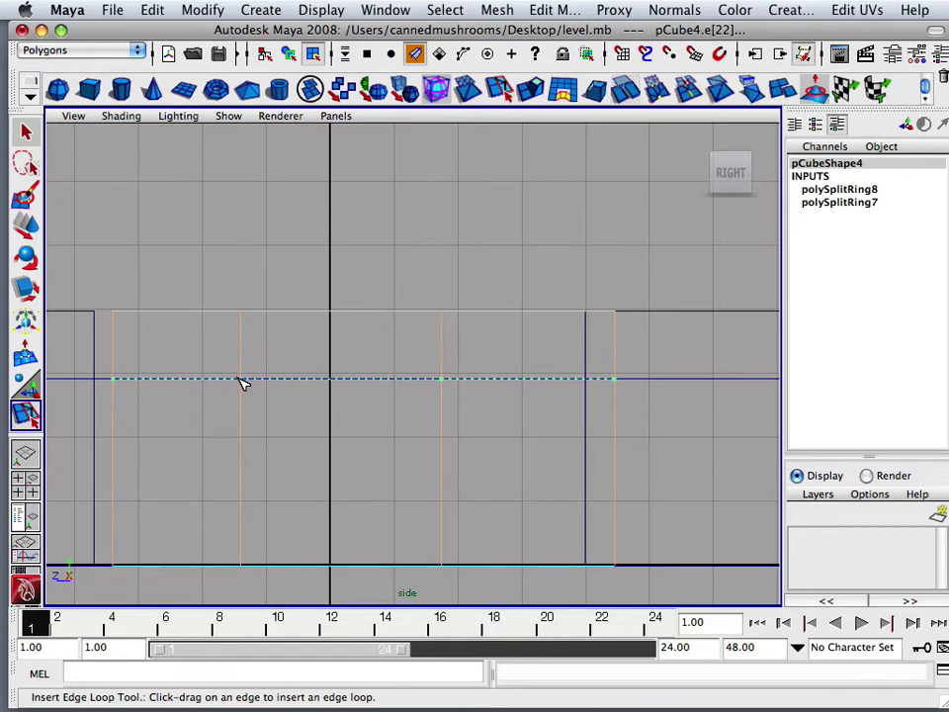
click(244, 380)
Step: Move the neighbouring room away along X to open a gap in front of the corridor's end
key(space)
key(space)
alt+drag(402, 343, 491, 353)
alt+right_drag(492, 353, 354, 339)
alt+drag(354, 339, 399, 349)
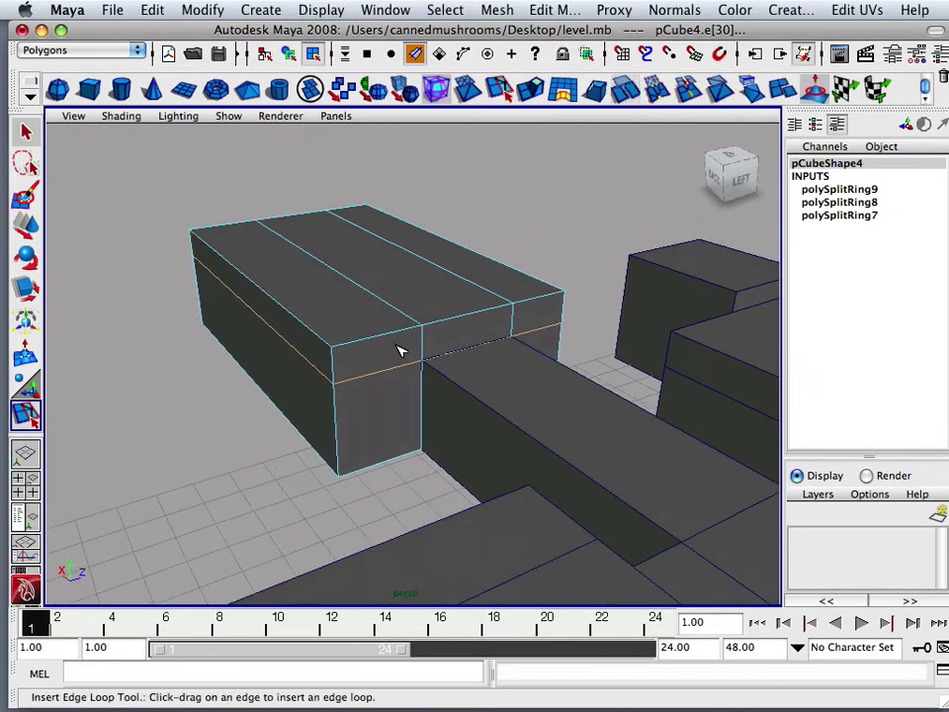
click(26, 227)
scroll(406, 379, up, 5)
scroll(390, 343, down, 3)
right_drag(389, 343, 427, 324)
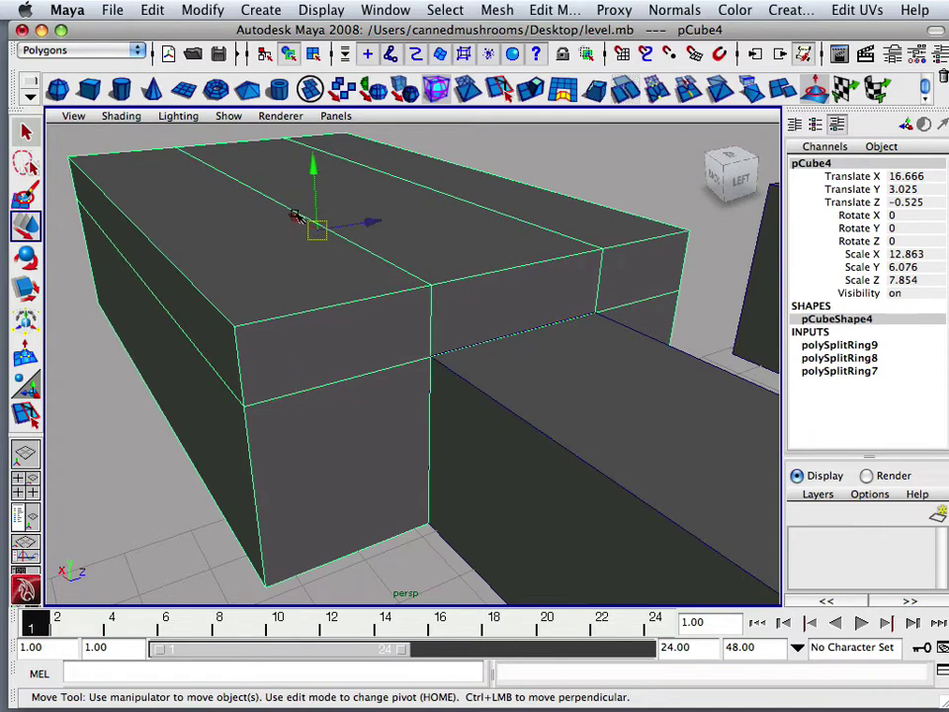
drag(294, 216, 205, 168)
Step: Delete the room's doorway face and the end face of the extruded corridor facing it
right_drag(350, 292, 341, 327)
click(341, 298)
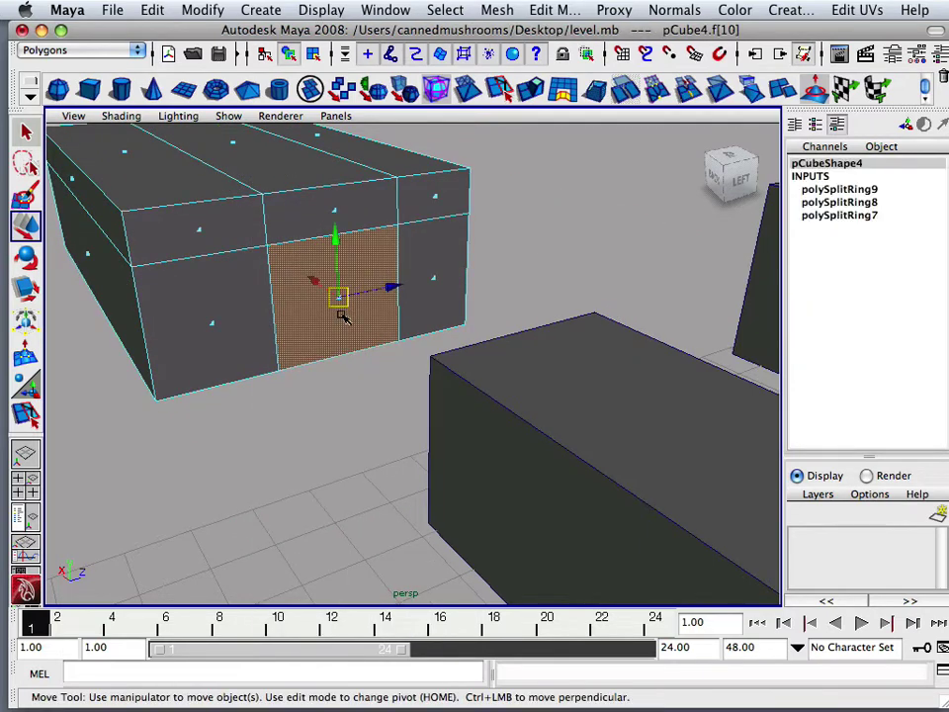
key(Delete)
alt+drag(232, 356, 470, 365)
right_drag(585, 339, 582, 372)
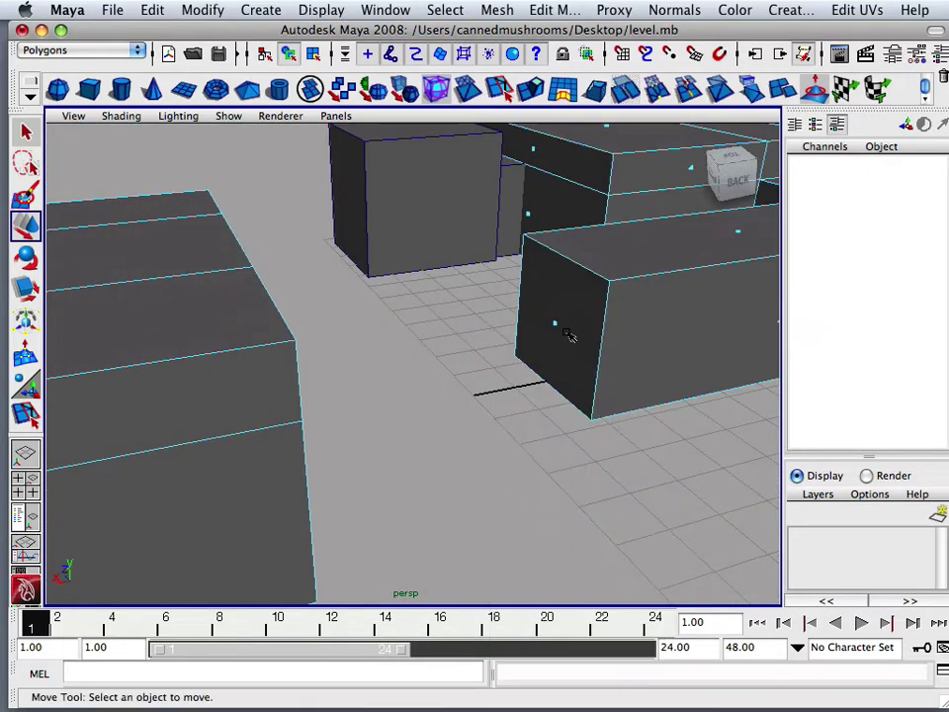
click(556, 326)
Step: Move the room back along X against the corridor's open end, at a Translate X of 16.685
alt+drag(557, 327, 212, 300)
right_drag(212, 301, 252, 278)
drag(69, 151, 91, 203)
key(space)
key(space)
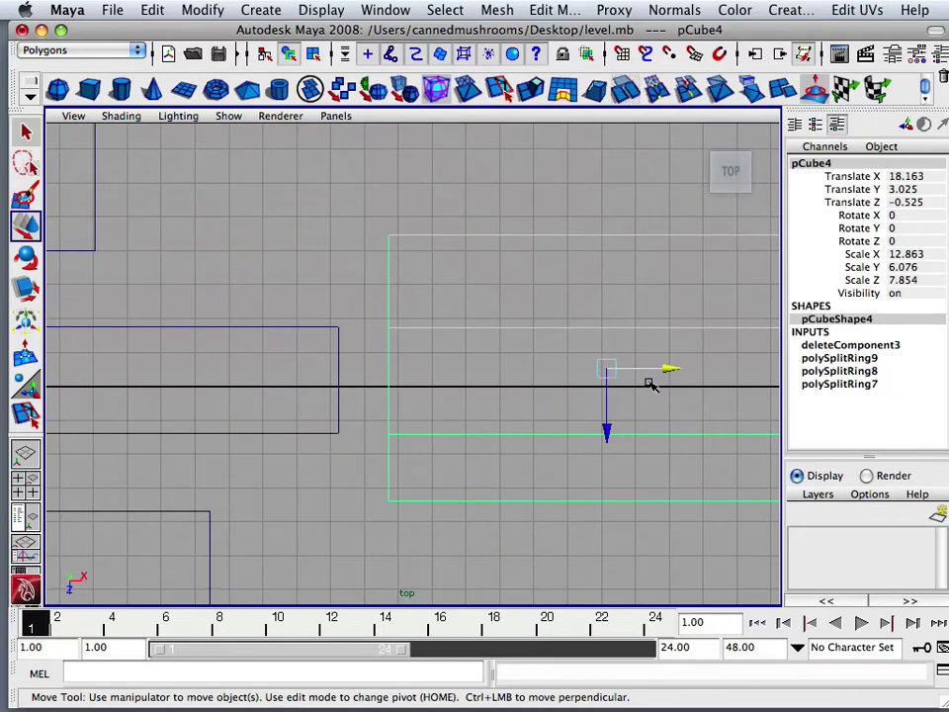
drag(627, 369, 578, 367)
key(space)
key(space)
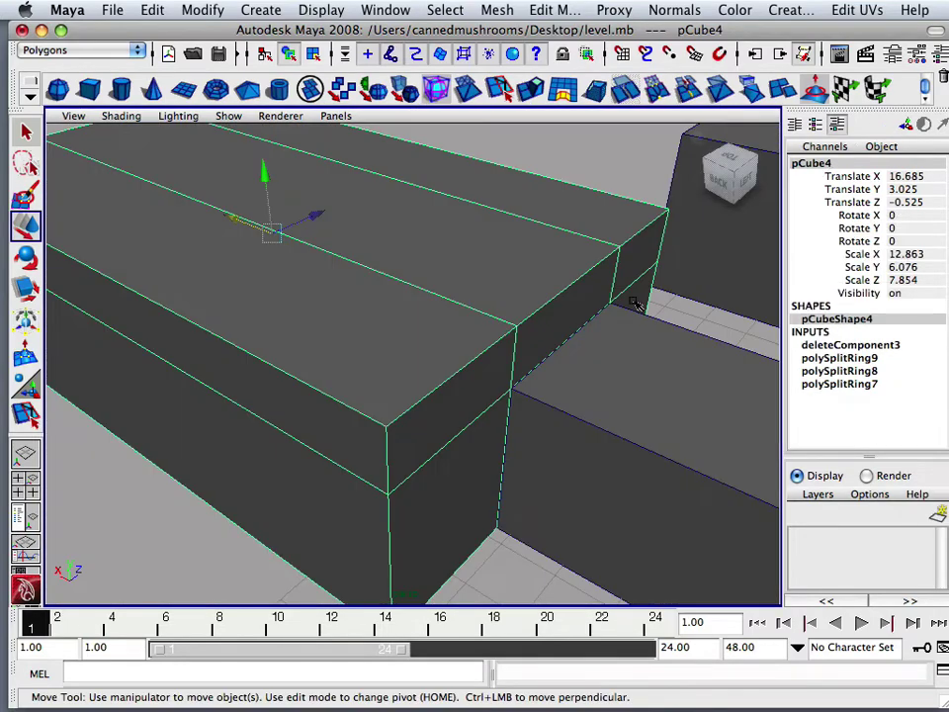
Step: Combine the neighbouring room and the corridor mesh into one polygon object
alt+drag(523, 324, 474, 289)
click(541, 9)
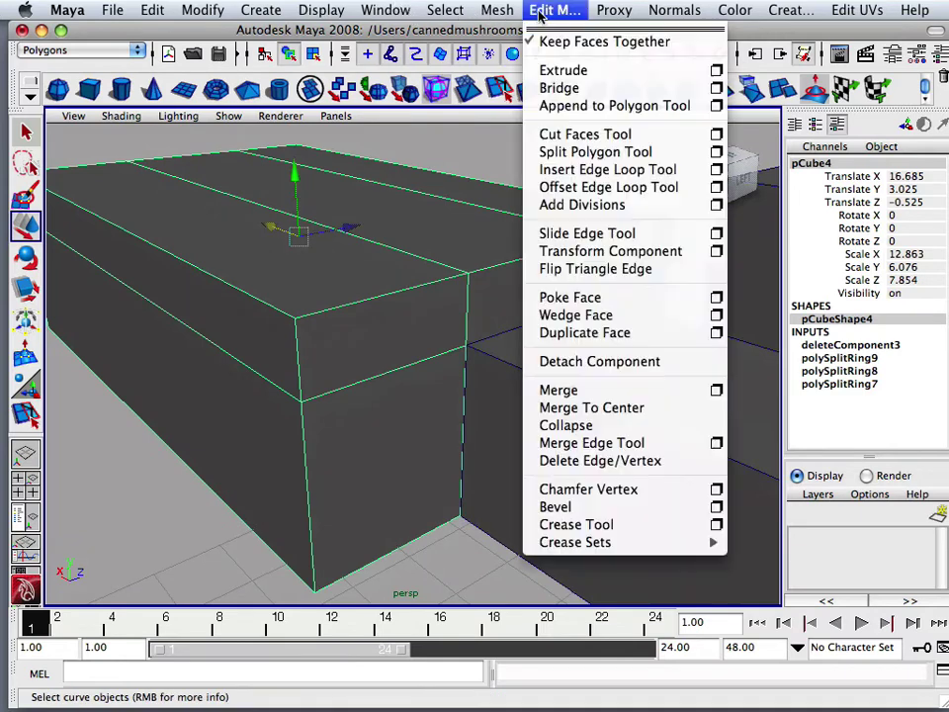
click(457, 317)
click(491, 357)
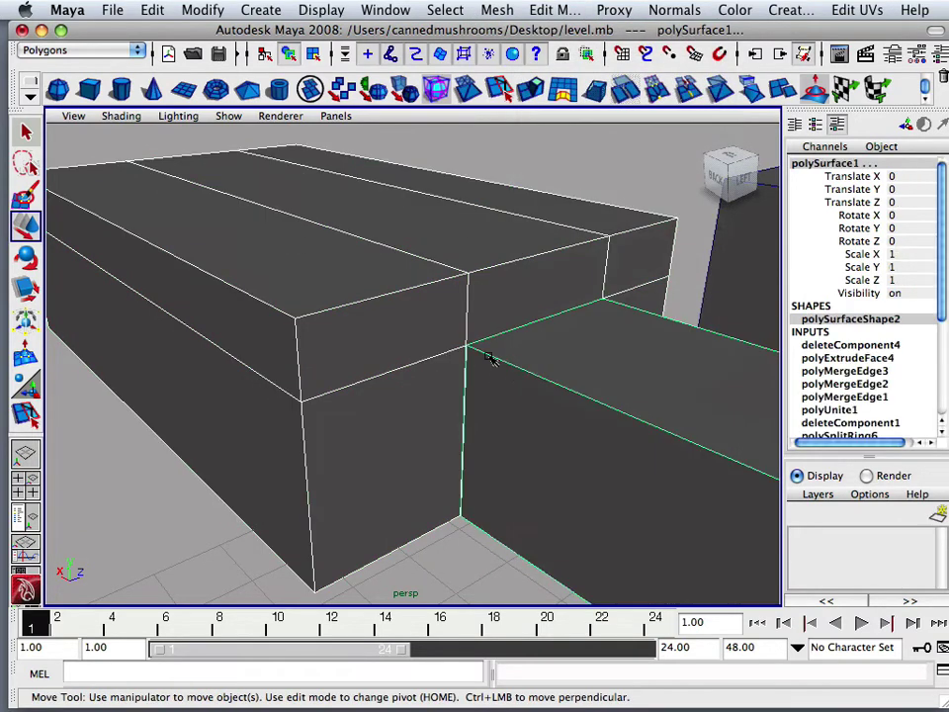
click(497, 9)
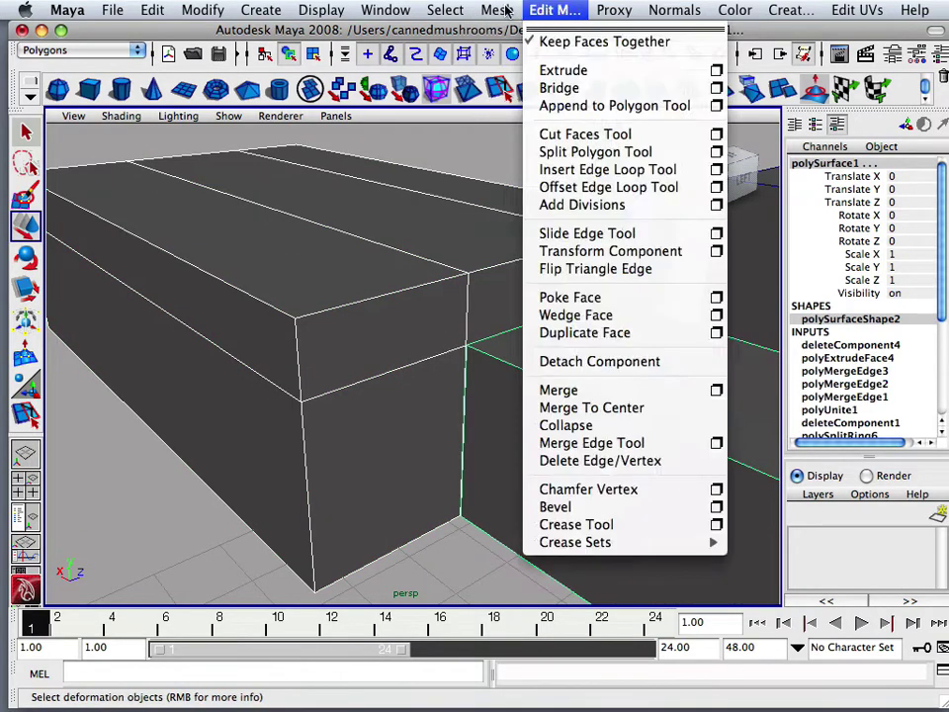
click(502, 39)
Step: Merge the overlapping border edges at both sides and the top of the new doorway with the Merge Edge Tool
click(540, 9)
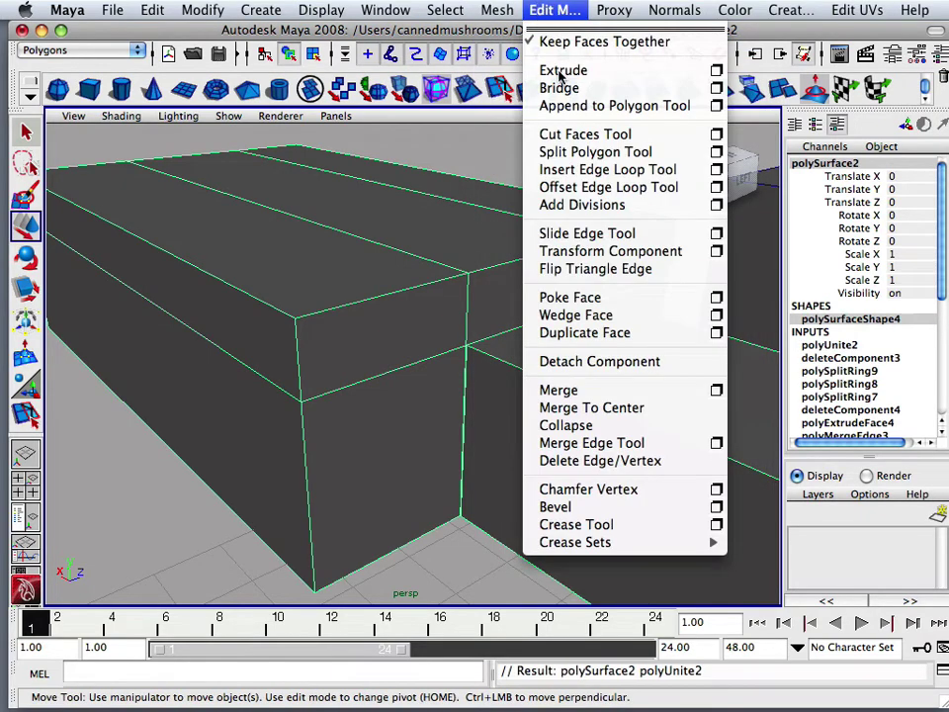
click(573, 442)
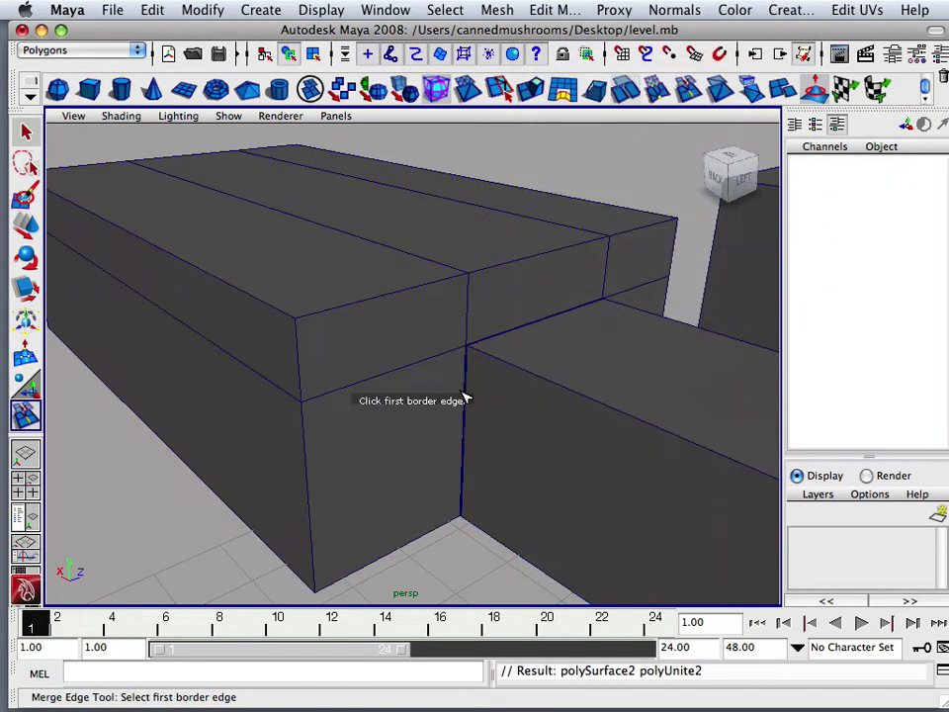
click(465, 400)
click(465, 397)
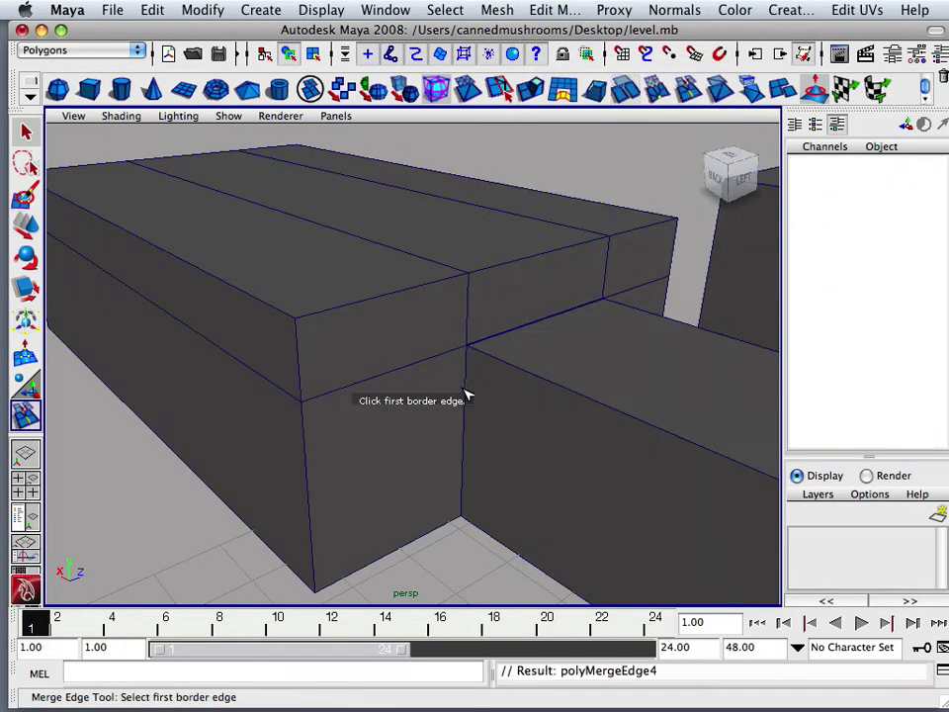
click(496, 339)
click(496, 339)
alt+drag(496, 339, 402, 356)
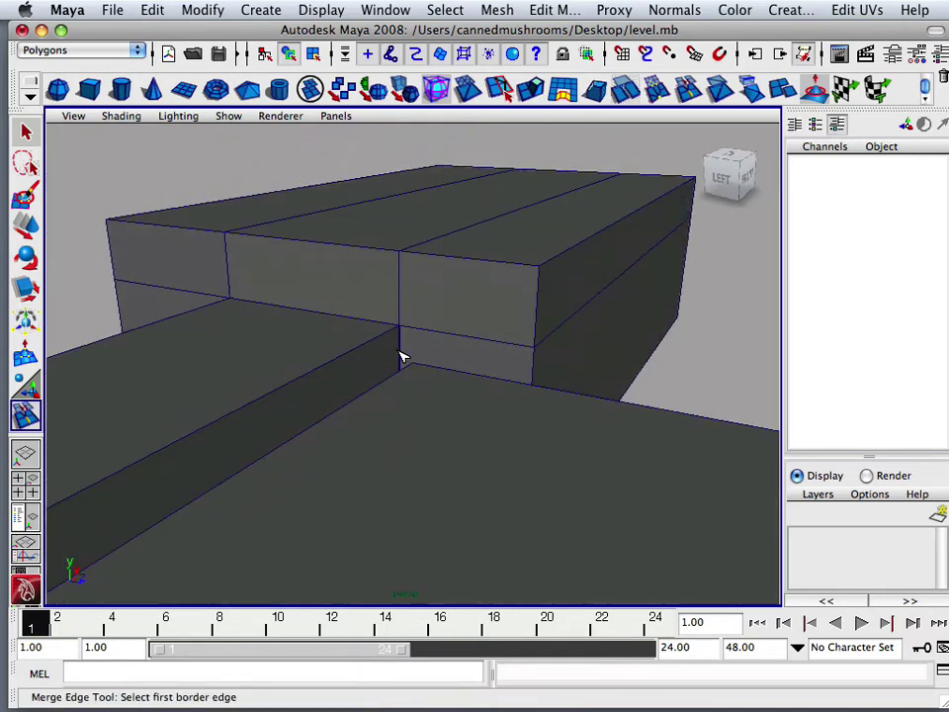
click(402, 349)
click(402, 355)
alt+drag(331, 351, 305, 322)
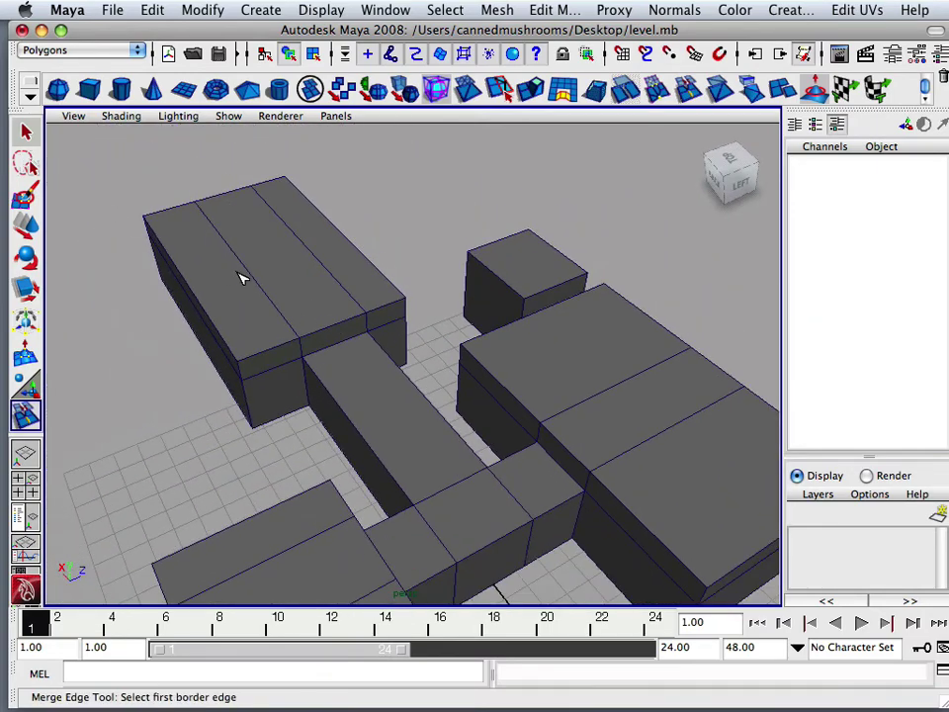
alt+drag(242, 278, 223, 275)
alt+middle_drag(222, 275, 146, 286)
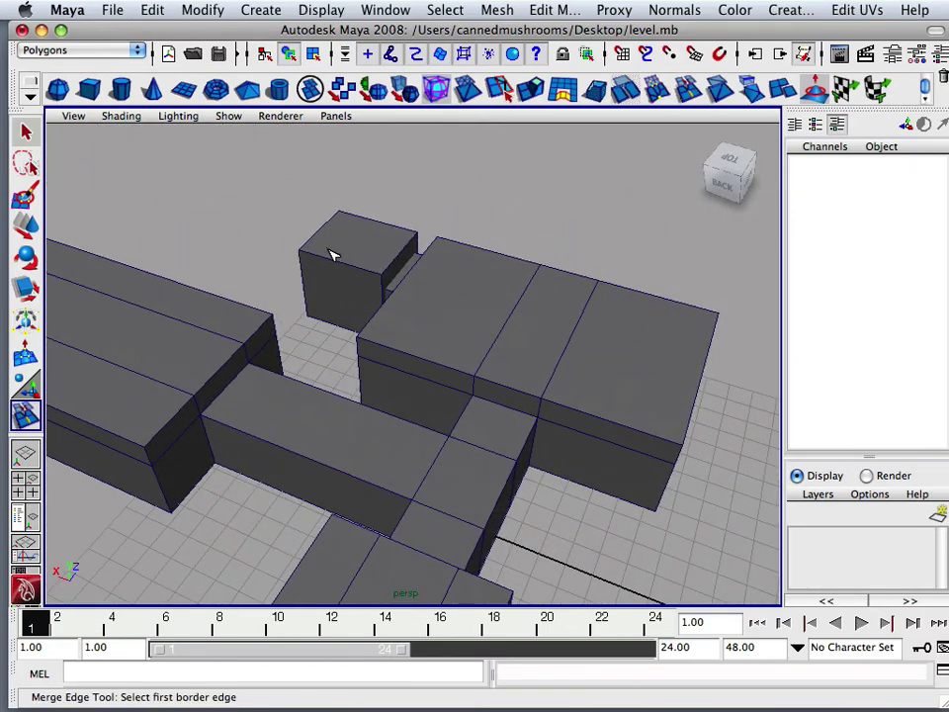